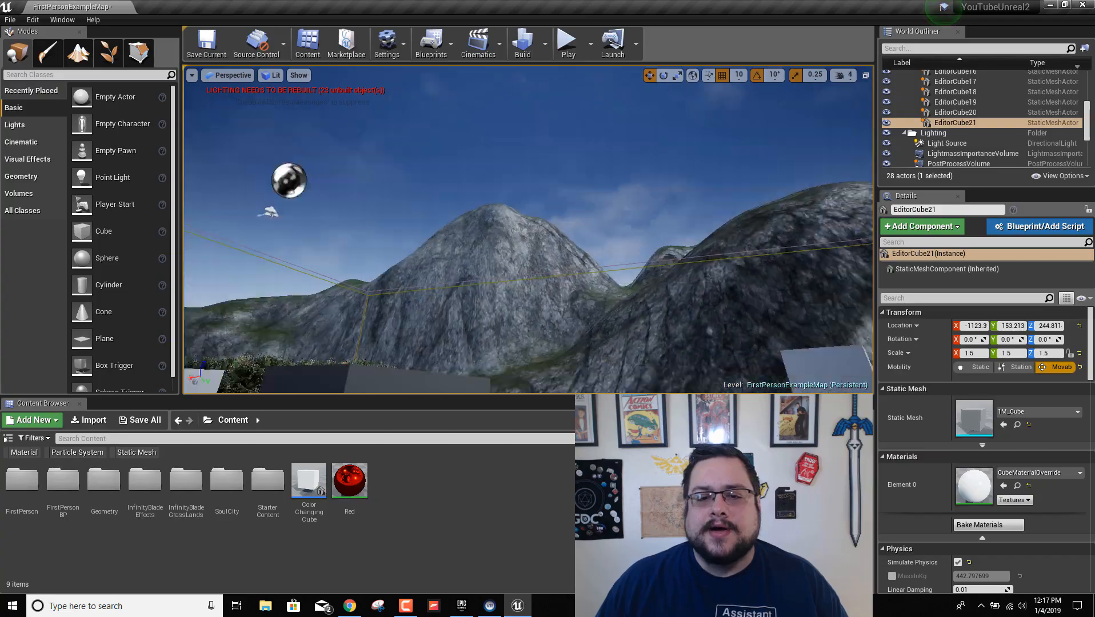
Select the sky sphere by picking the open sky above the mountains
key("s")
right_click_drag(529, 230, 403, 172)
right_click_drag(473, 266, 537, 182)
left_click(537, 181)
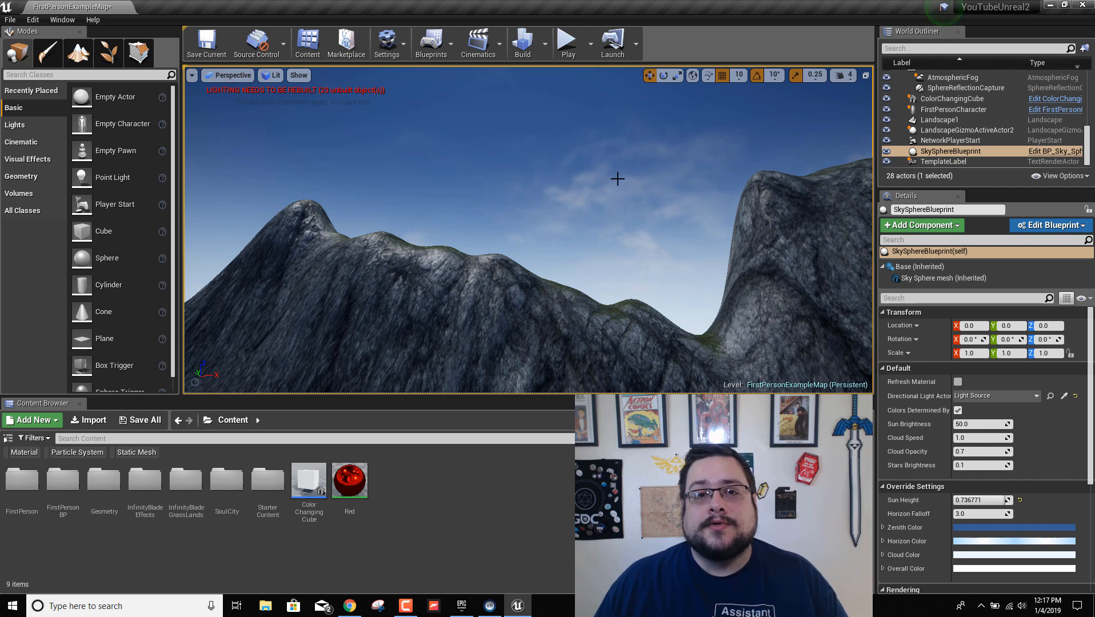
right_click_drag(614, 211, 410, 201)
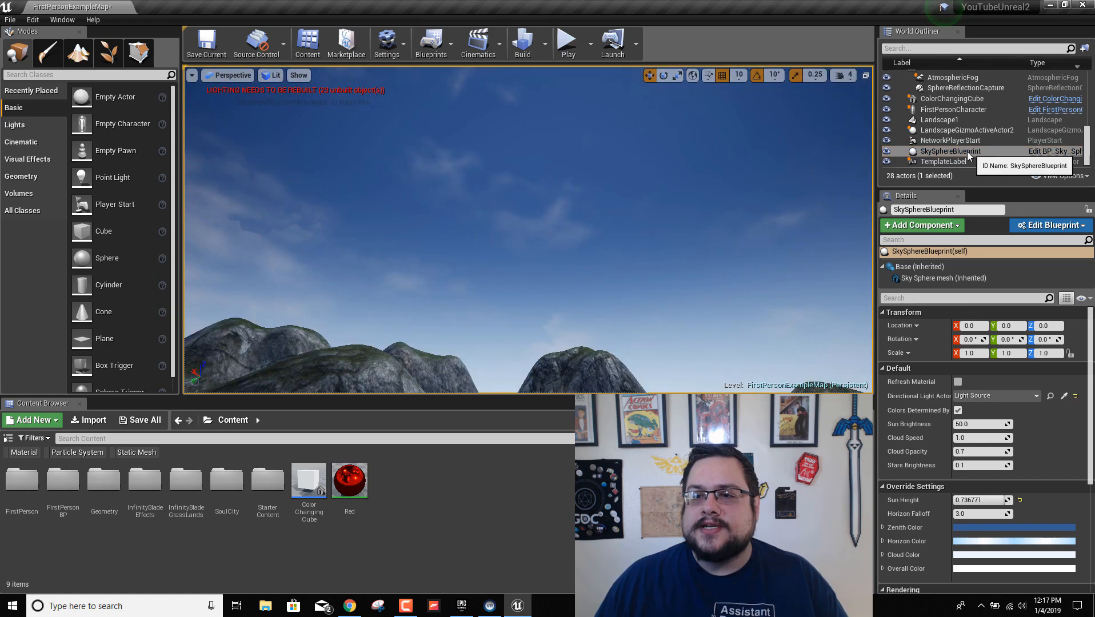
Inspect the SkyLight actor from the Lighting folder, and reselect the sky sphere
scroll(992, 149, "up", 3)
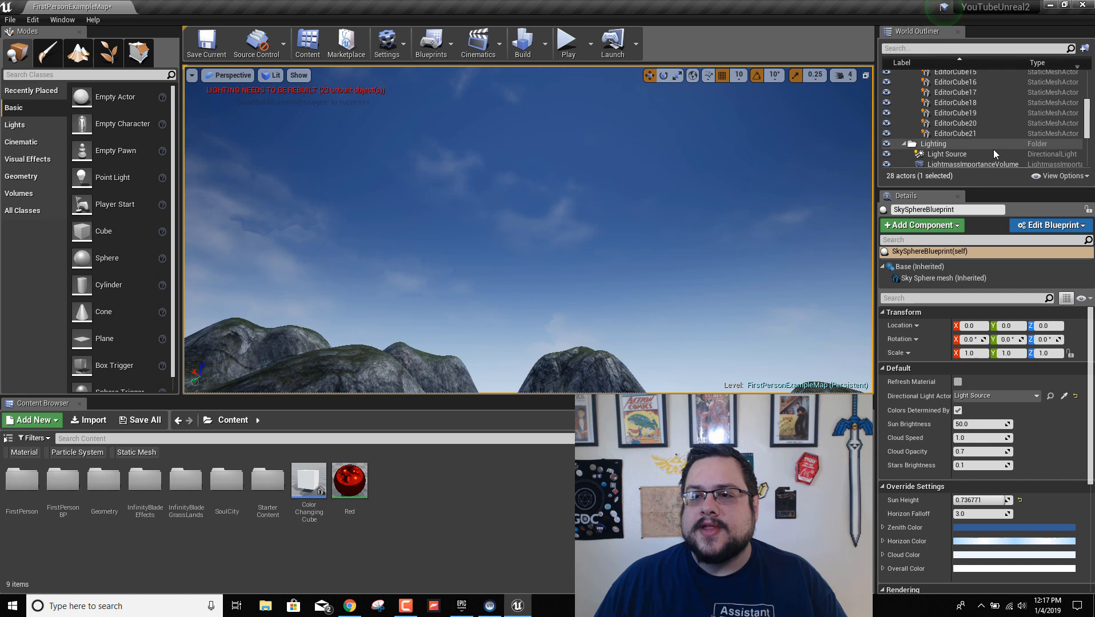
scroll(994, 148, "up", 3)
scroll(990, 151, "down", 5)
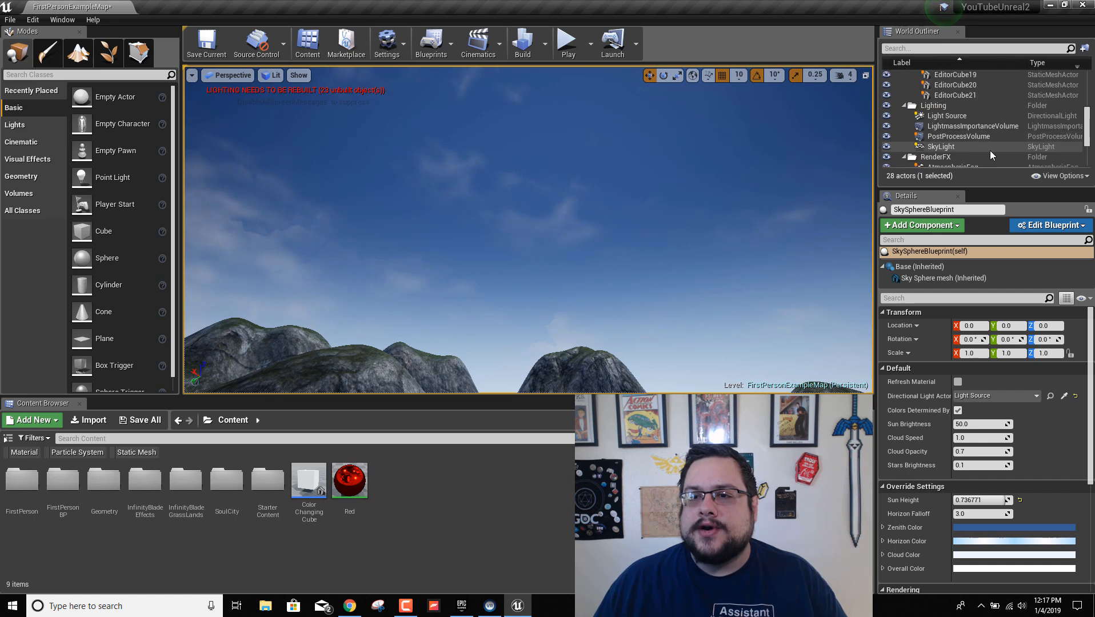
left_click(988, 150)
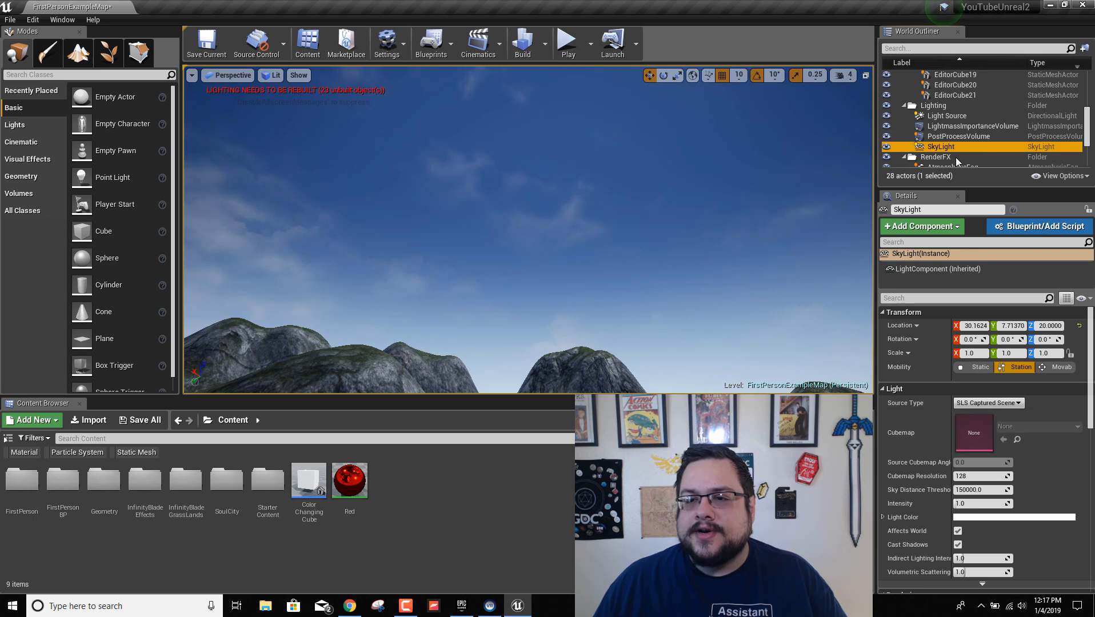
scroll(955, 147, "down", 2)
scroll(956, 148, "down", 6)
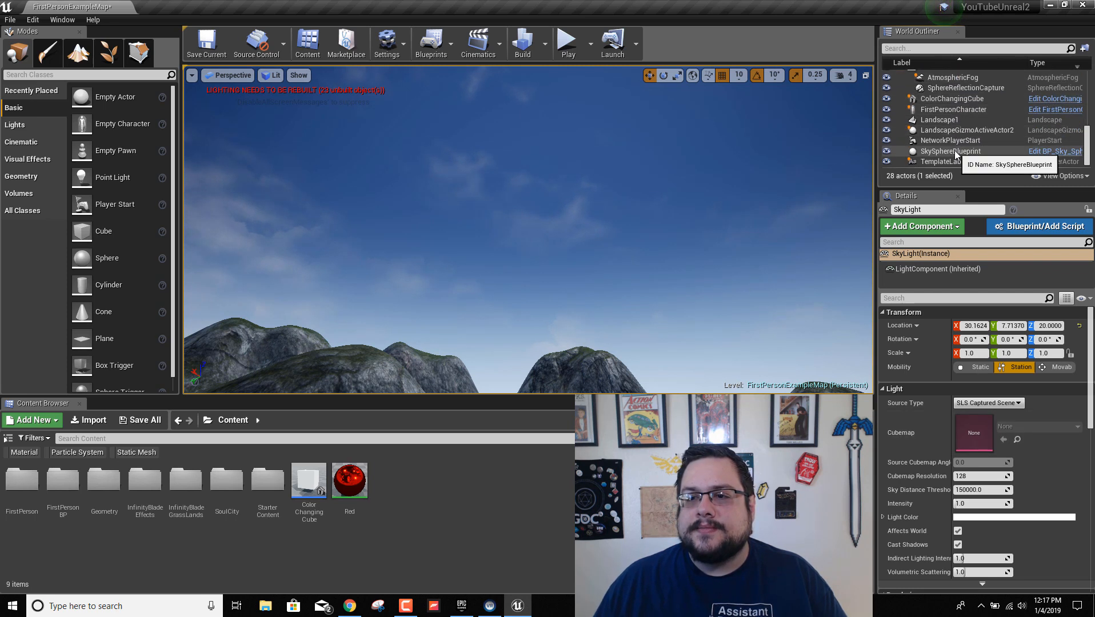
left_click(574, 170)
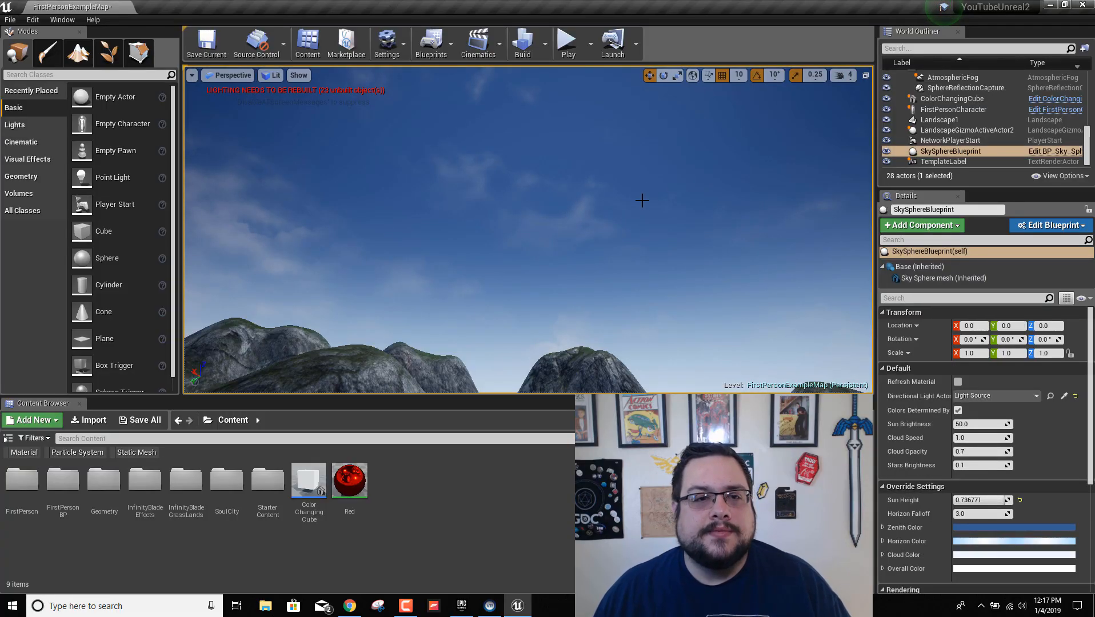
Raise the sky sphere's Sun Brightness to about 11786398 while viewing the sun
right_click_drag(643, 201, 749, 262)
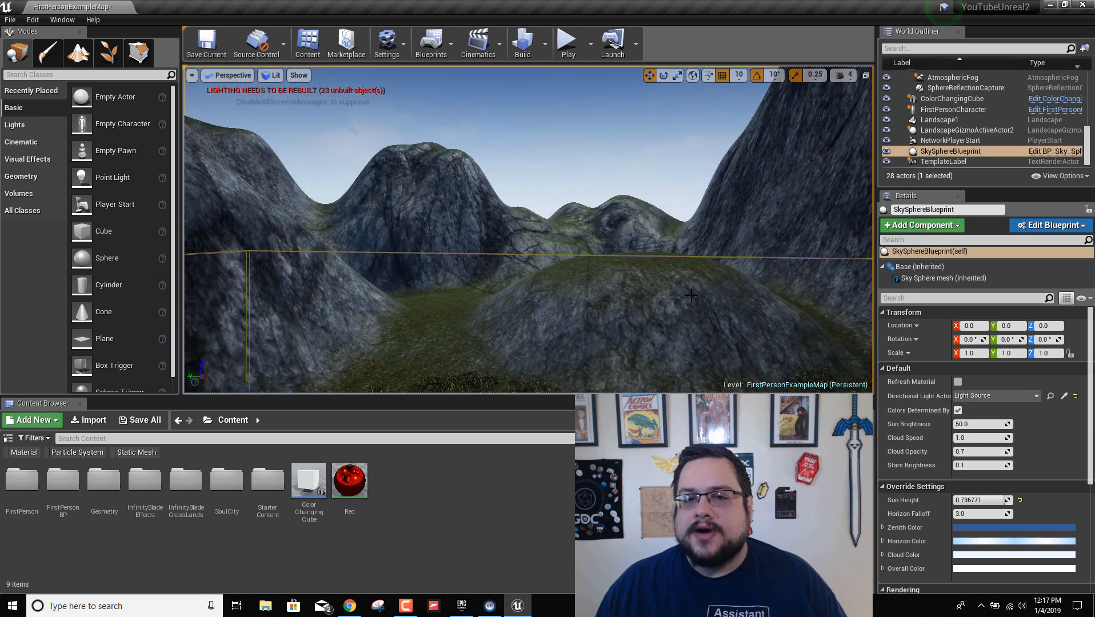
right_click_drag(692, 295, 774, 384)
right_click_drag(711, 251, 712, 212)
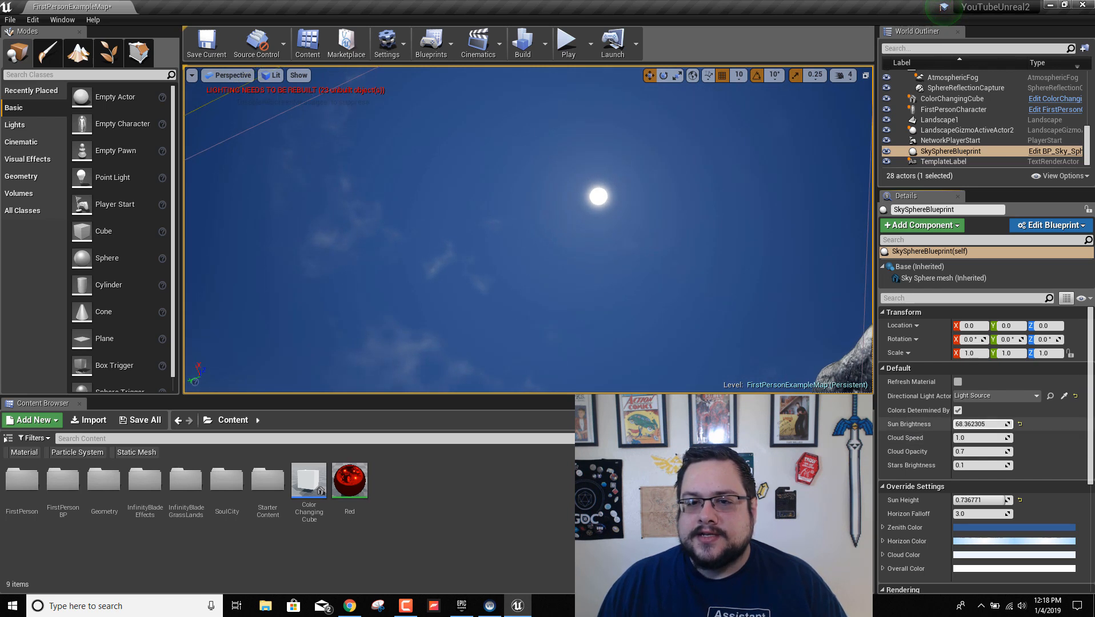
left_click_drag(981, 424, 1052, 424)
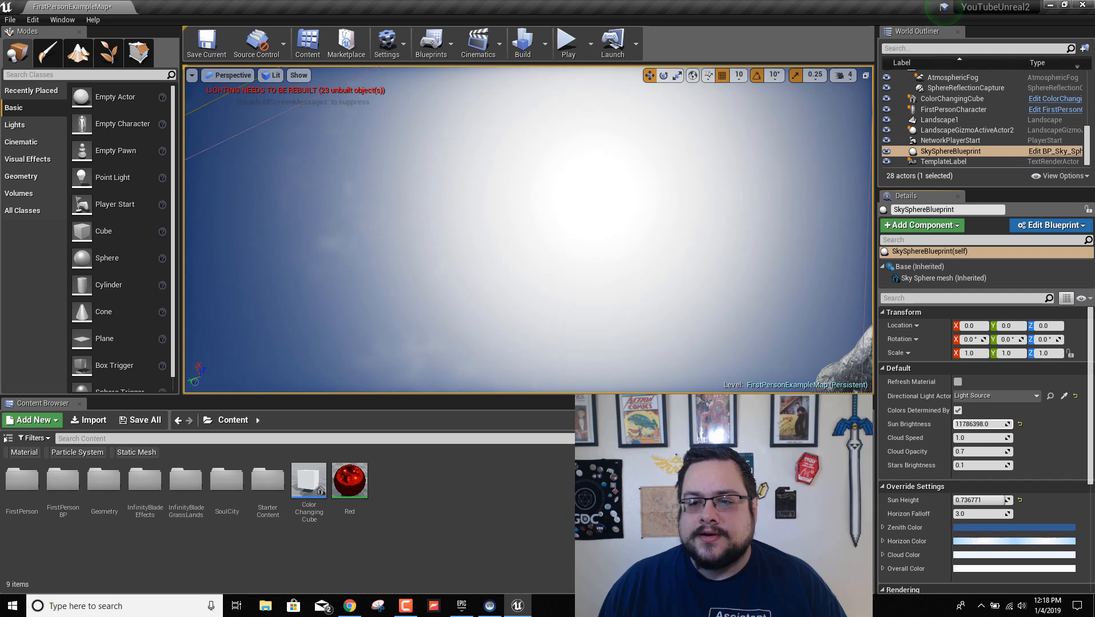
Lower the Sun Brightness to about -1189, and reset it to its default of 50
right_click_drag(638, 283, 697, 309)
right_click_drag(638, 252, 638, 217)
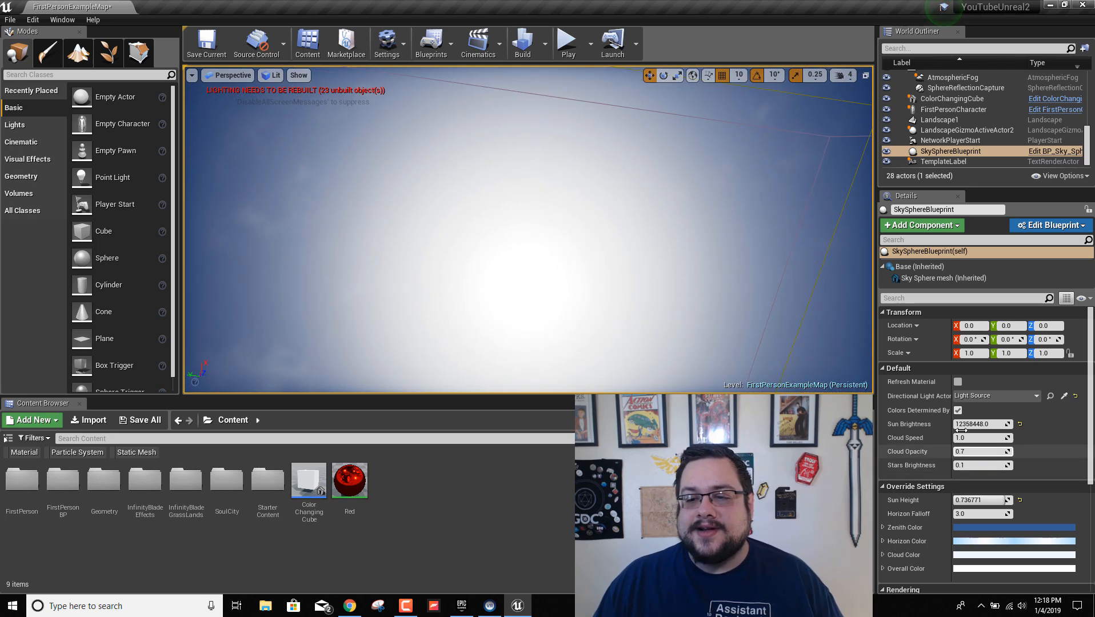
right_click_drag(659, 260, 847, 329)
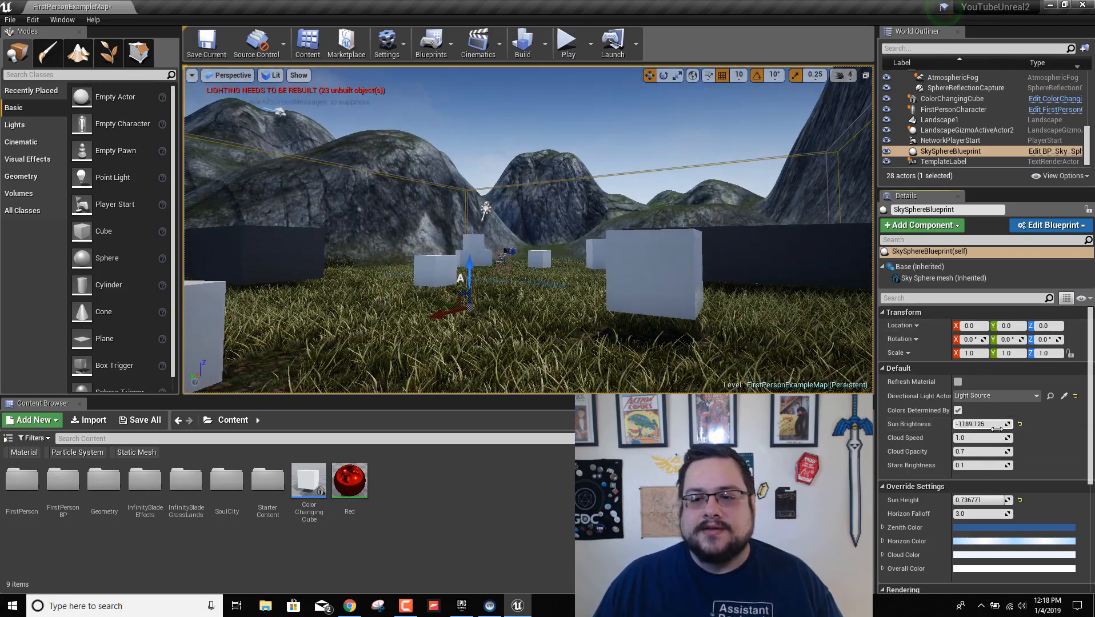
mouse_move(686, 286)
right_mouse_down()
mouse_move(514, 286)
mouse_move(674, 297)
right_mouse_up()
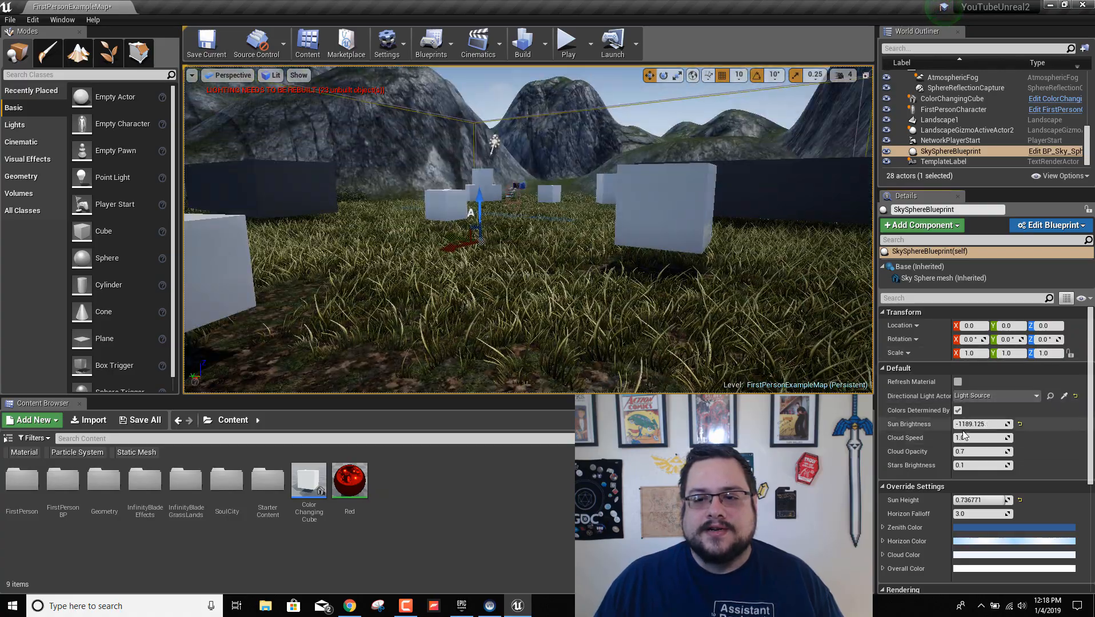
left_click(1019, 424)
Raise the sky sphere's Cloud Speed to about 14.54, and further to about 3363
right_click_drag(686, 286, 675, 189)
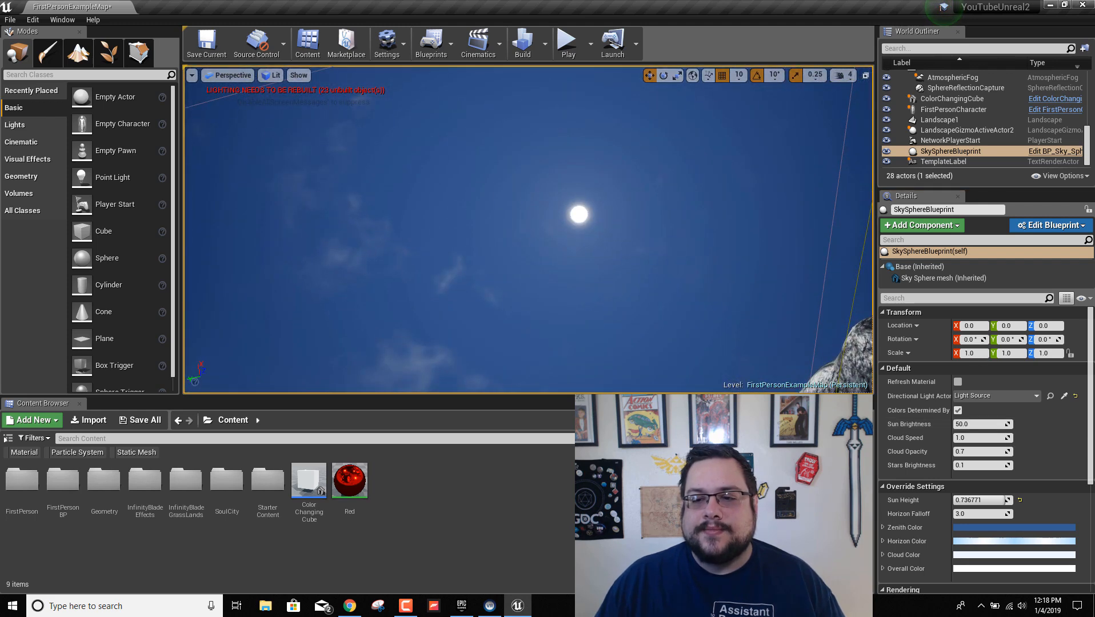
right_click_drag(596, 301, 597, 331)
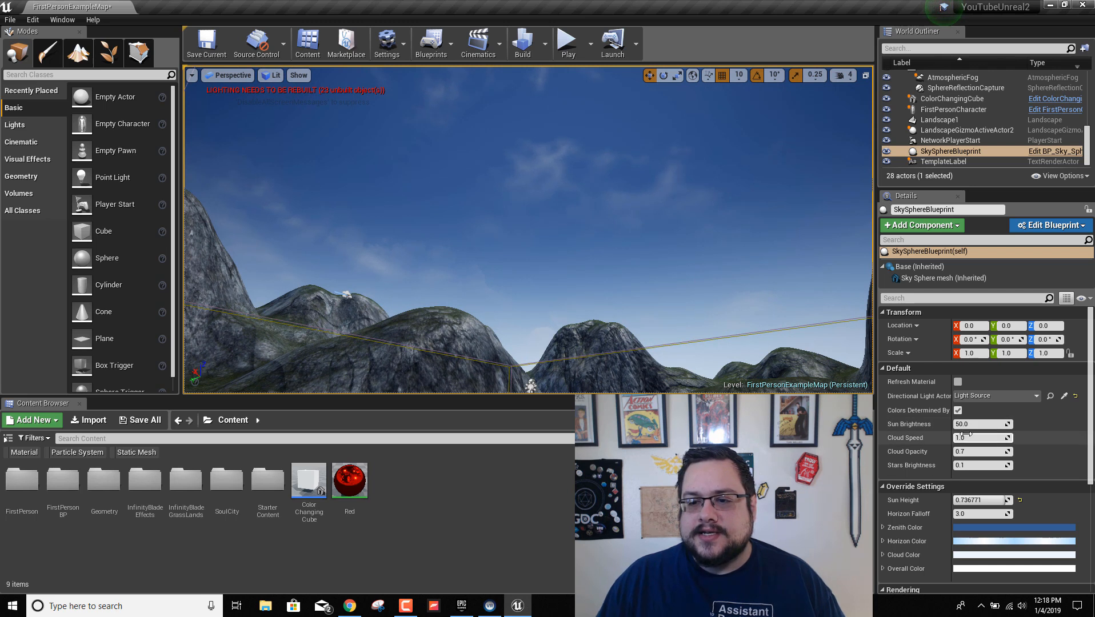
left_click_drag(963, 436, 1006, 438)
right_click_drag(758, 350, 584, 277)
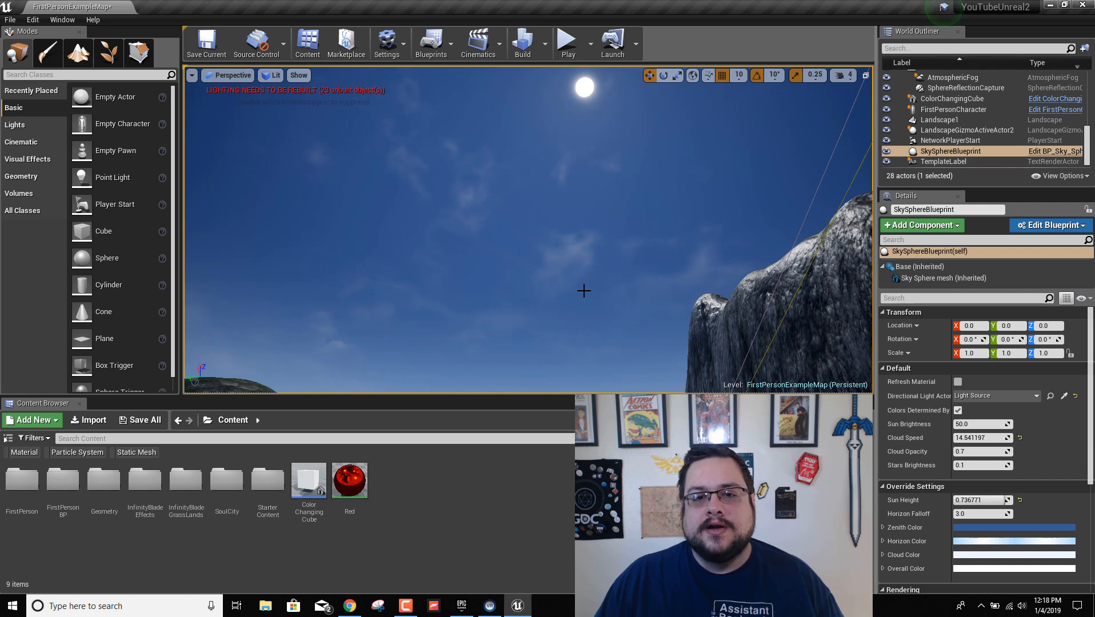
left_click_drag(971, 438, 1009, 438)
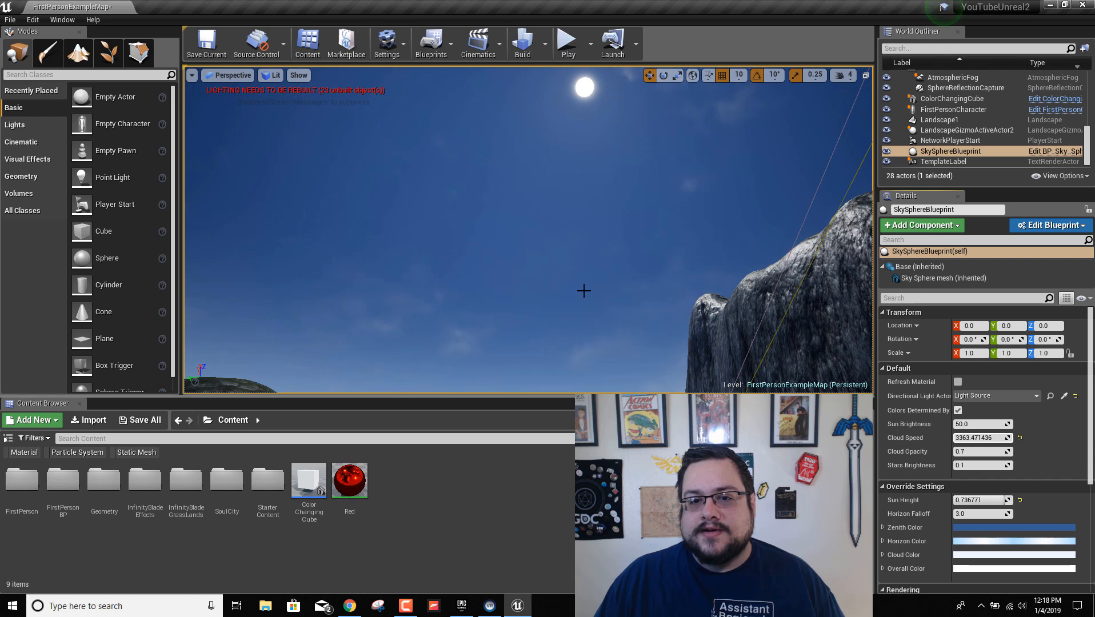
Lower the Cloud Speed to about 52.39 and watch the clouds moving over the mountains
right_click_drag(585, 291, 563, 366)
mouse_move(533, 239)
right_mouse_down()
mouse_move(535, 172)
mouse_move(533, 246)
right_mouse_up()
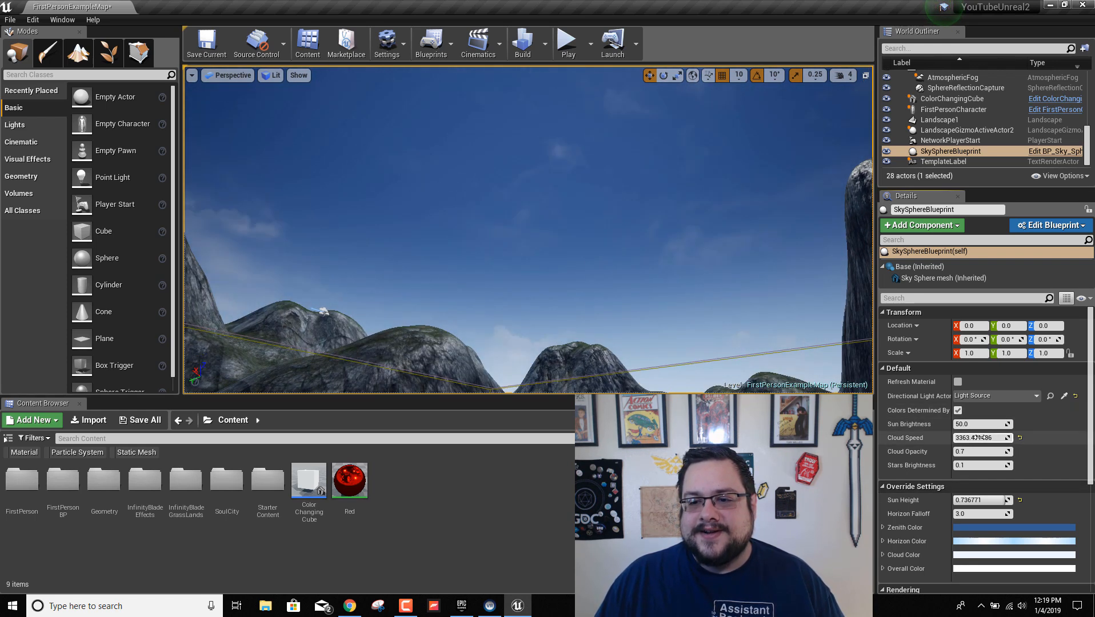
left_click_drag(983, 438, 966, 438)
mouse_move(648, 232)
right_mouse_down()
mouse_move(649, 183)
mouse_move(647, 236)
right_mouse_up()
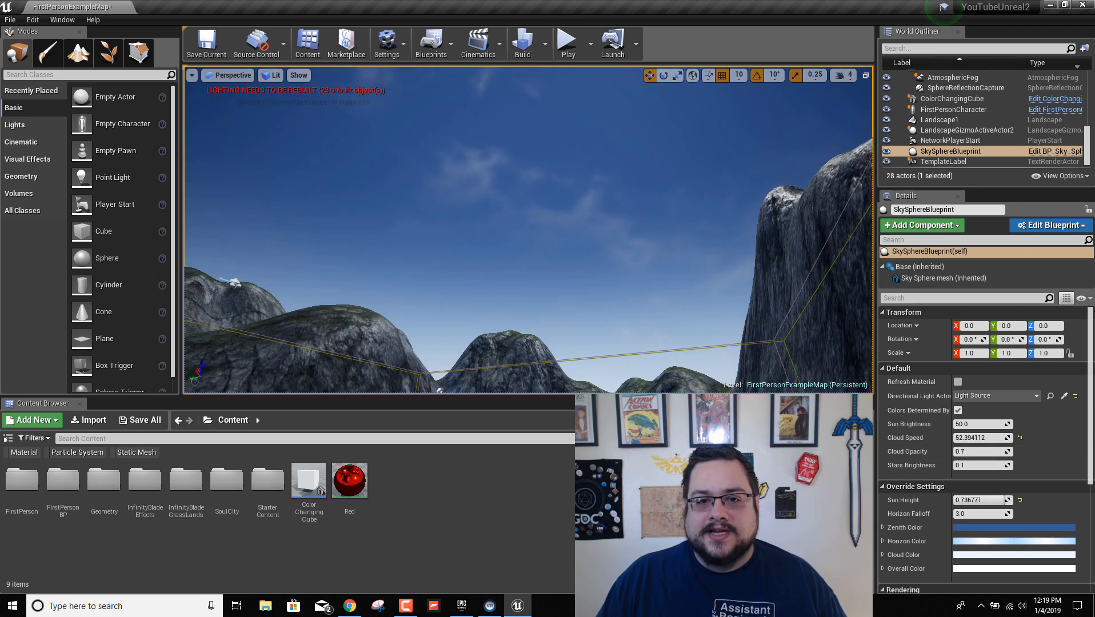
right_click_drag(818, 356, 820, 353)
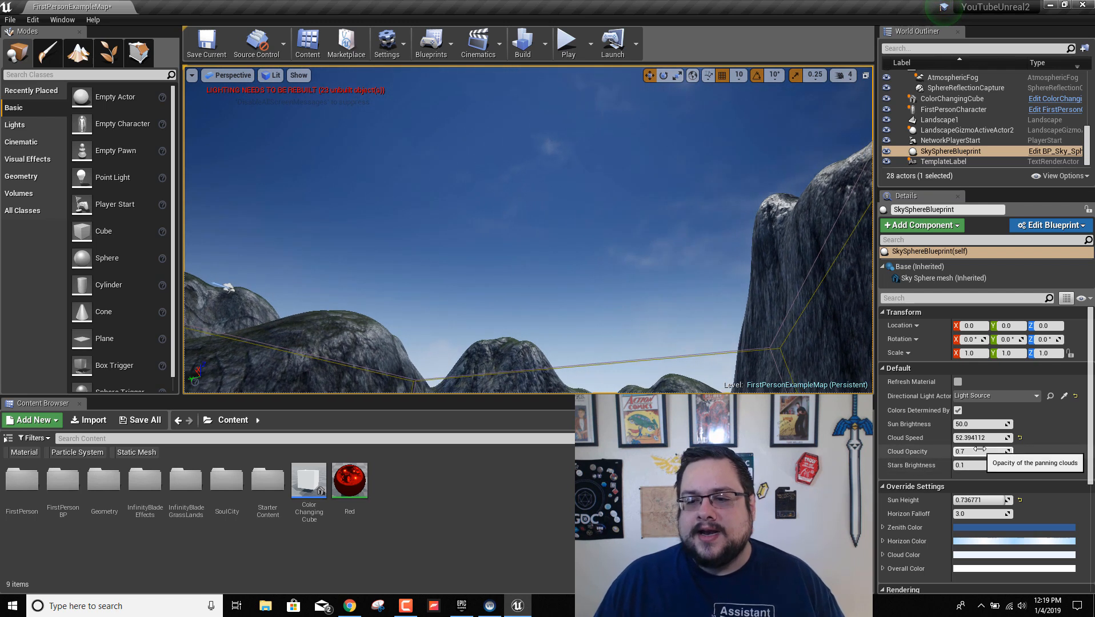
Raise the sky sphere's Cloud Opacity to about 1.99, and further to about 15.4
left_click_drag(980, 451, 1007, 451)
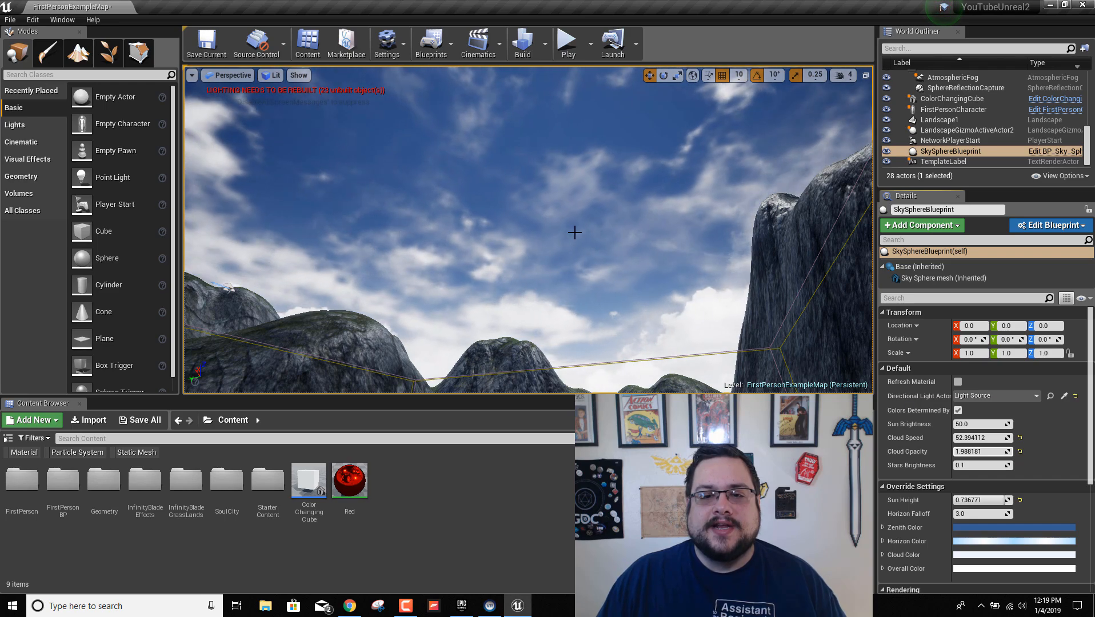
right_click_drag(575, 233, 378, 266)
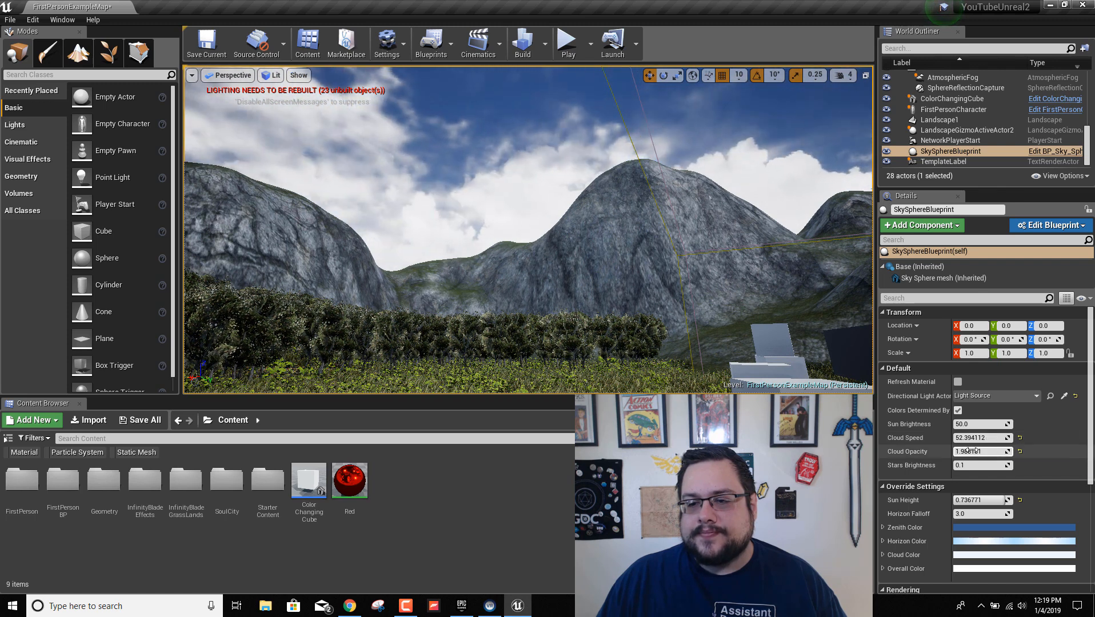
left_click_drag(982, 452, 1052, 451)
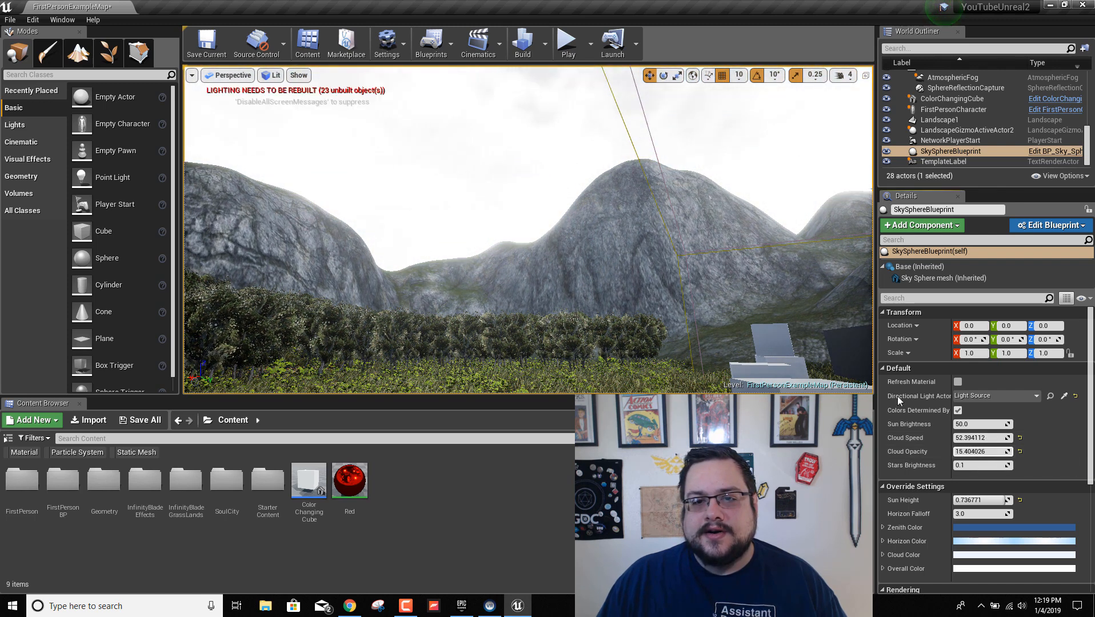
right_click_drag(801, 332, 749, 338)
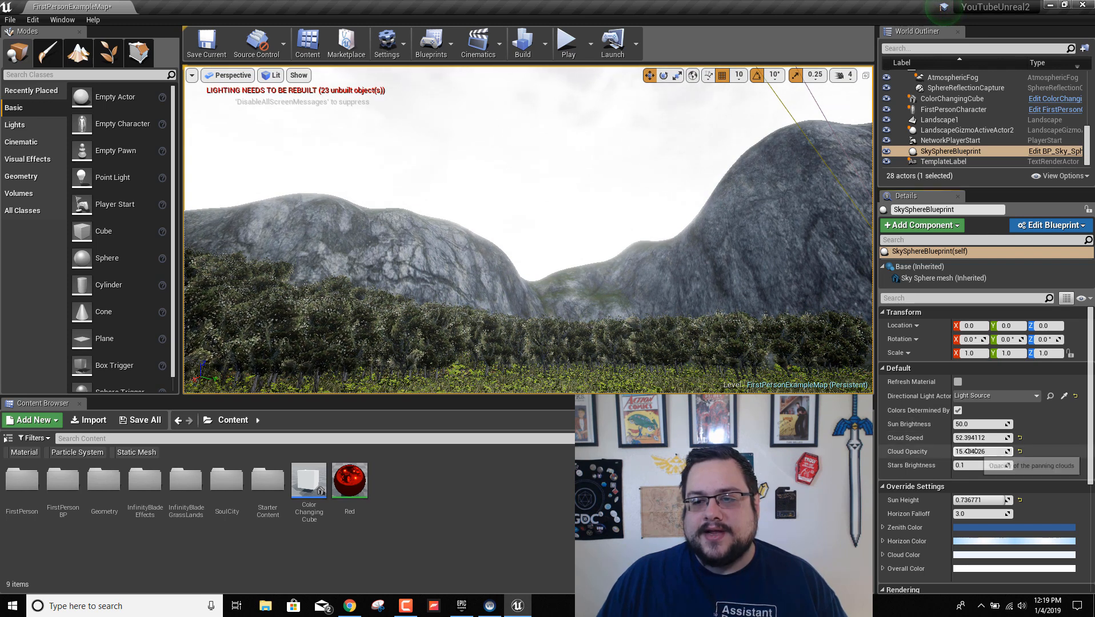
Lower the Cloud Opacity to about 1.11 and check the clouds above the mountains
left_click_drag(983, 451, 955, 452)
right_click_drag(801, 286, 818, 263)
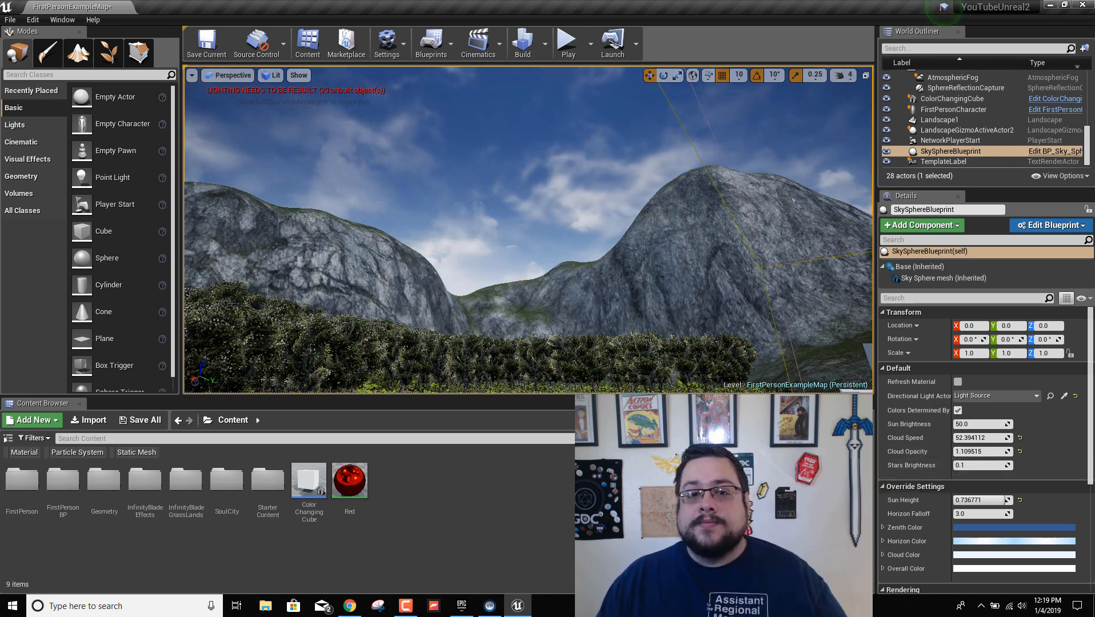
mouse_move(800, 286)
right_mouse_down()
mouse_move(806, 172)
mouse_move(800, 275)
right_mouse_up()
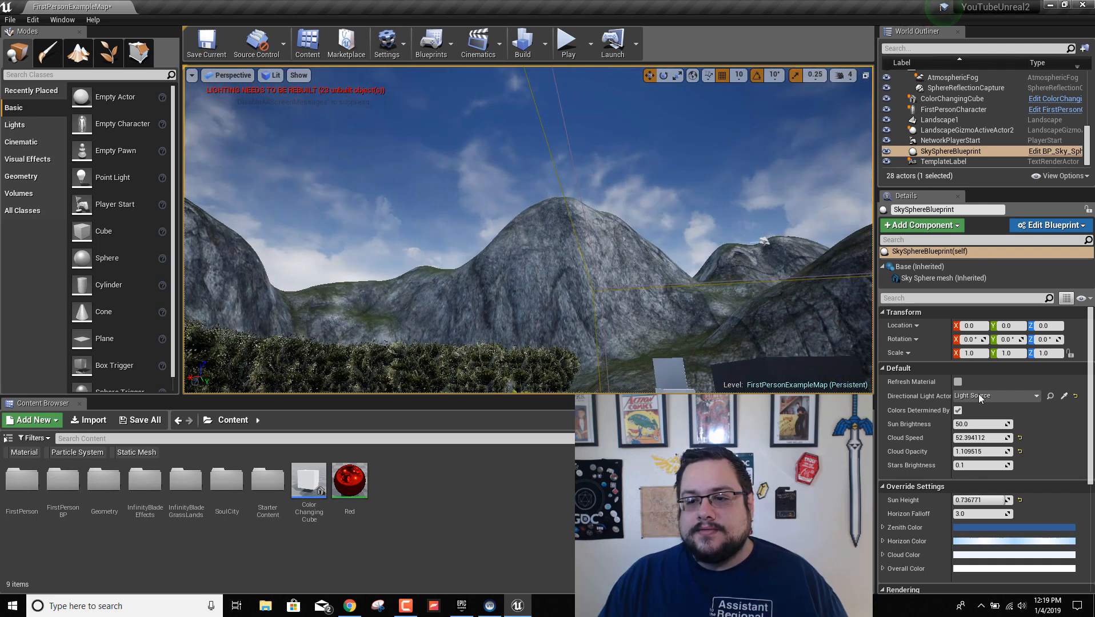
Reset the Cloud Opacity to 0.7 and the Cloud Speed to 1.0, their default values
left_click(1020, 451)
left_click(1019, 438)
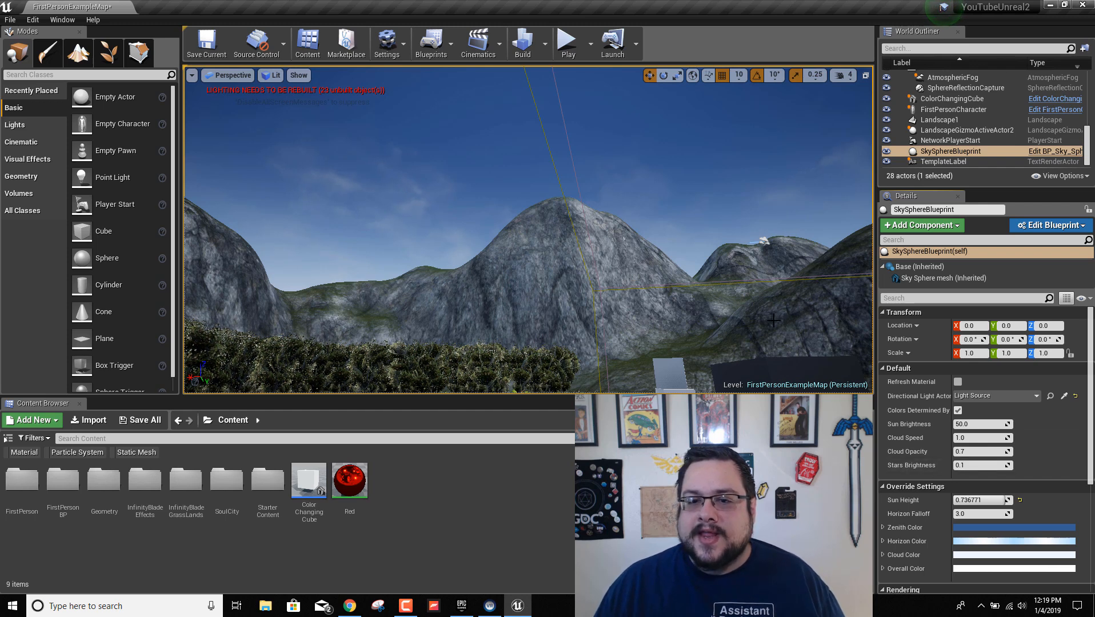
mouse_move(770, 346)
right_mouse_down()
mouse_move(769, 252)
mouse_move(769, 346)
right_mouse_up()
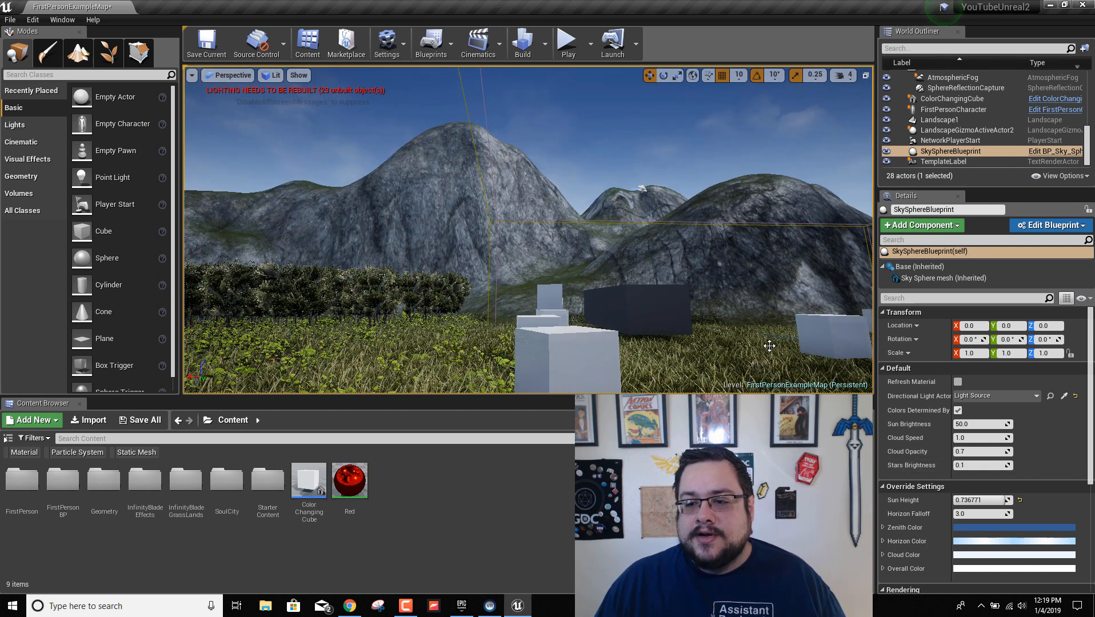
Clear the sky sphere's Directional Light Actor reference so that it is set to None
scroll(1000, 465, "down", 2)
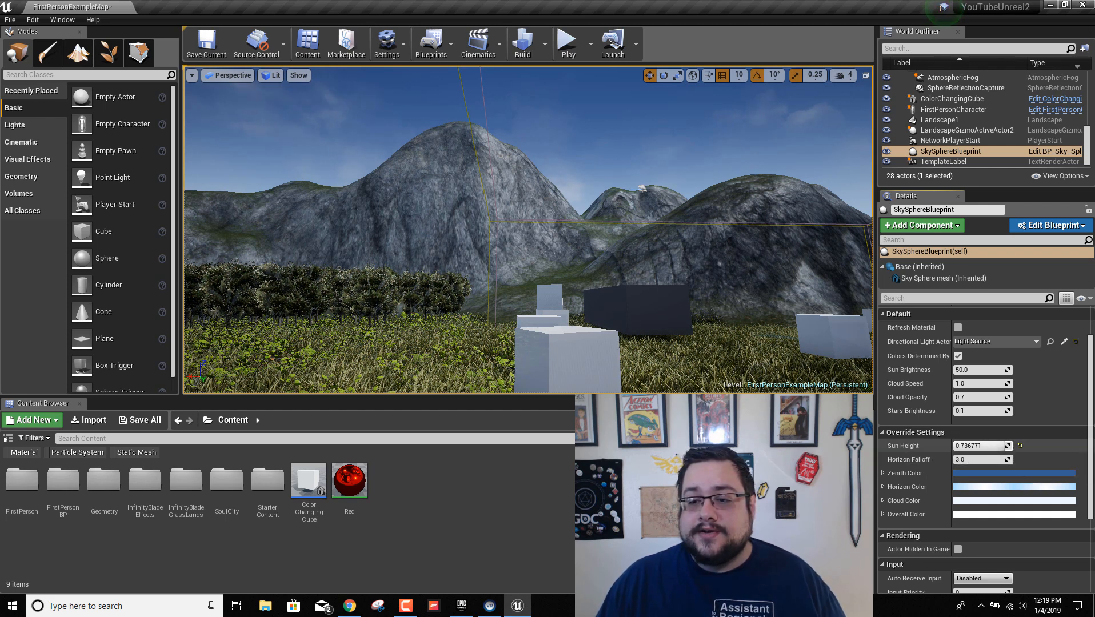
left_click(986, 340)
left_click(987, 338)
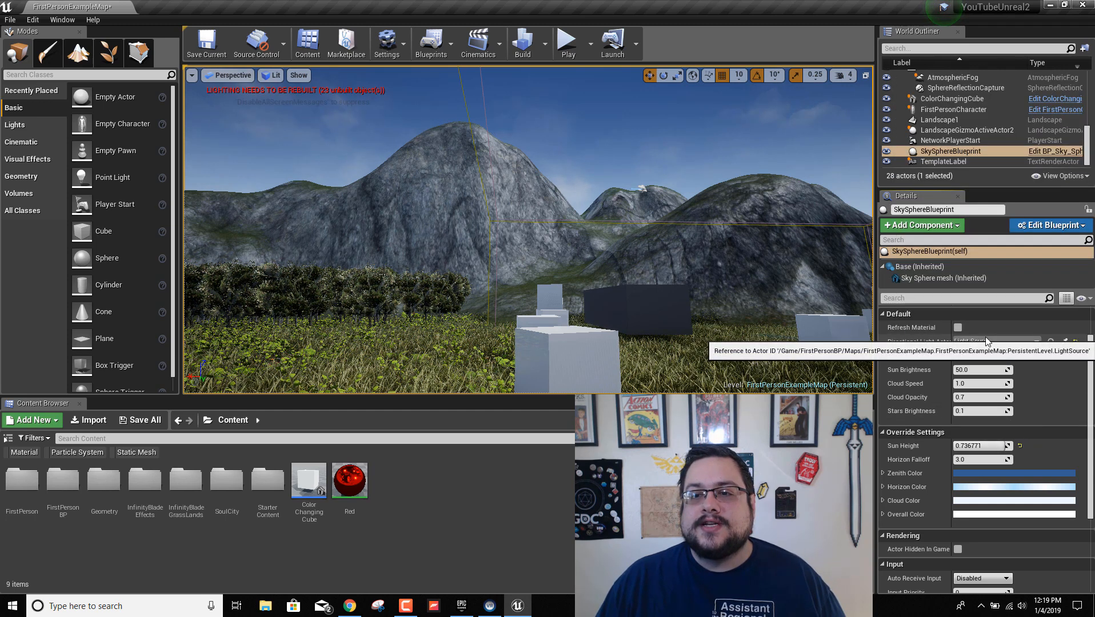
scroll(951, 140, "up", 10)
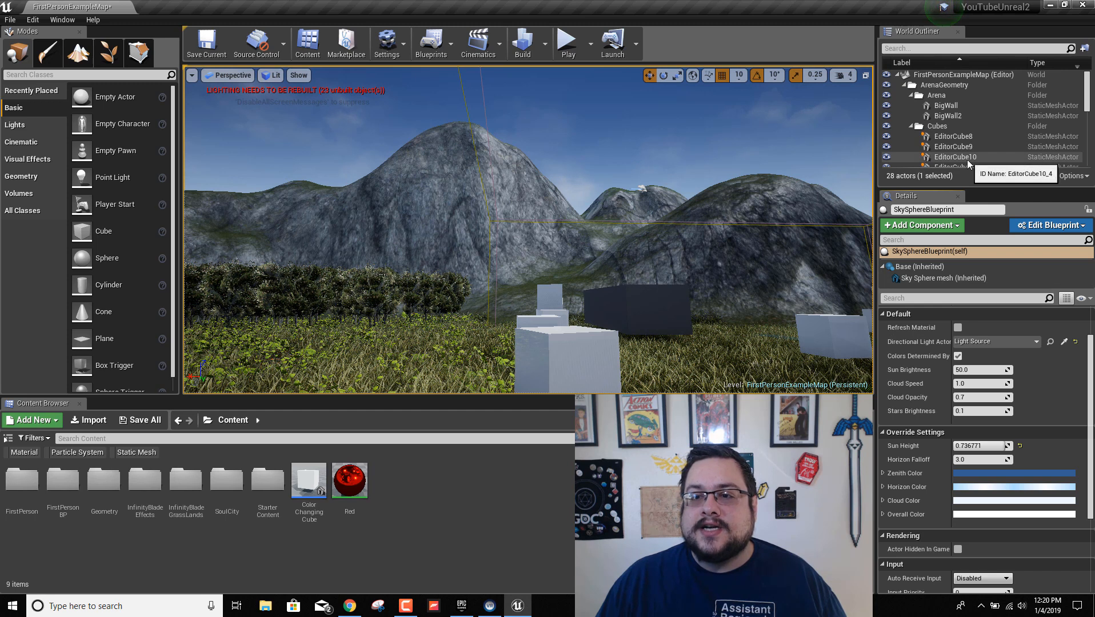
scroll(966, 158, "down", 10)
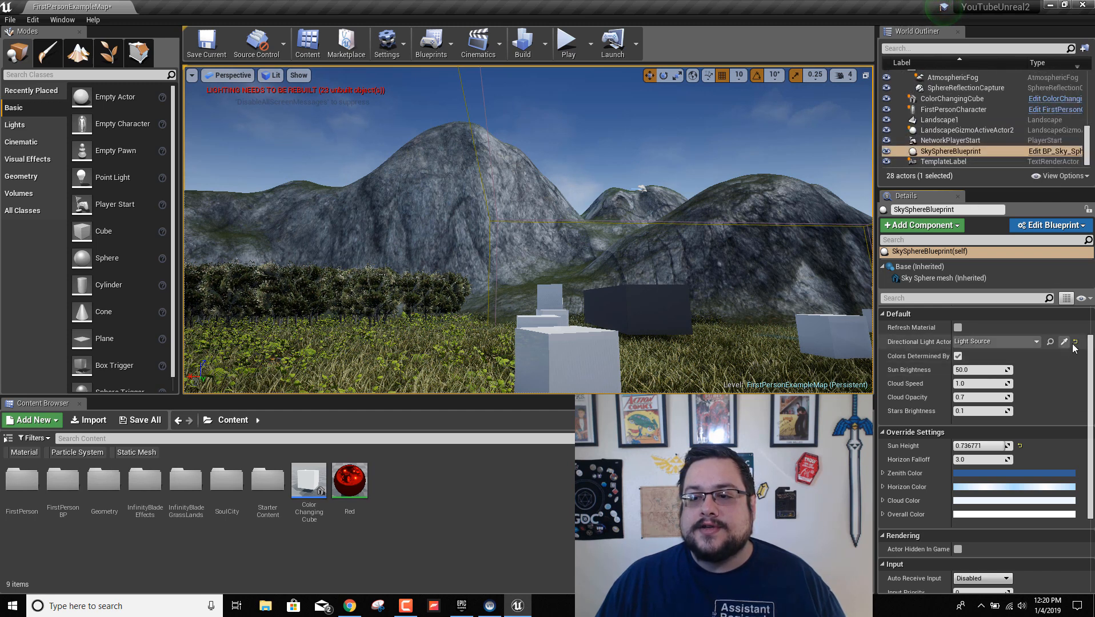
left_click(1040, 341)
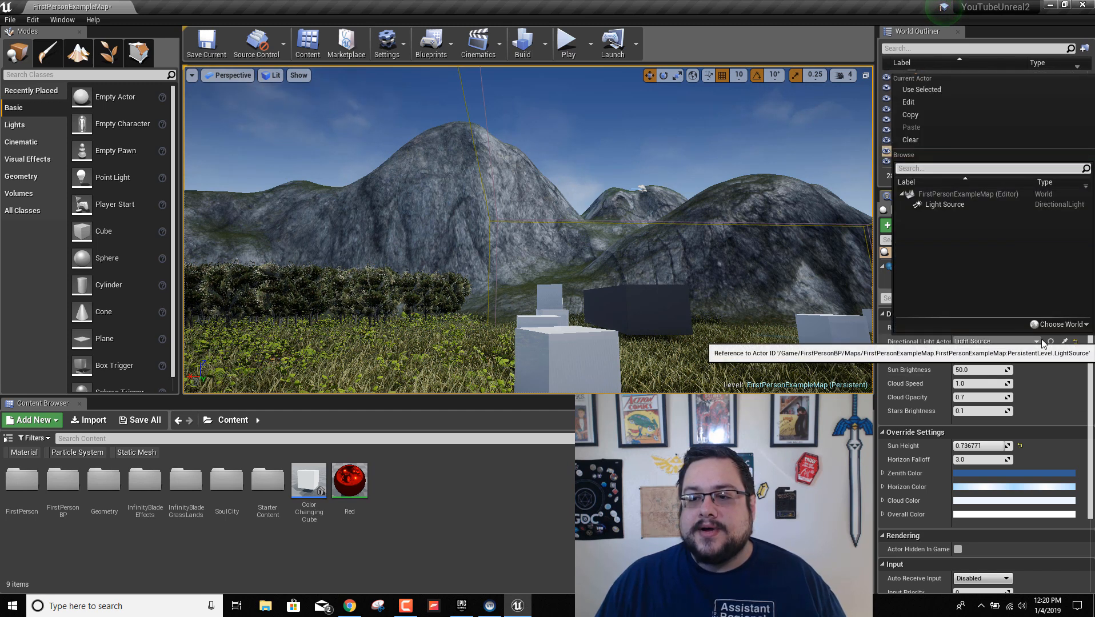
left_click(921, 140)
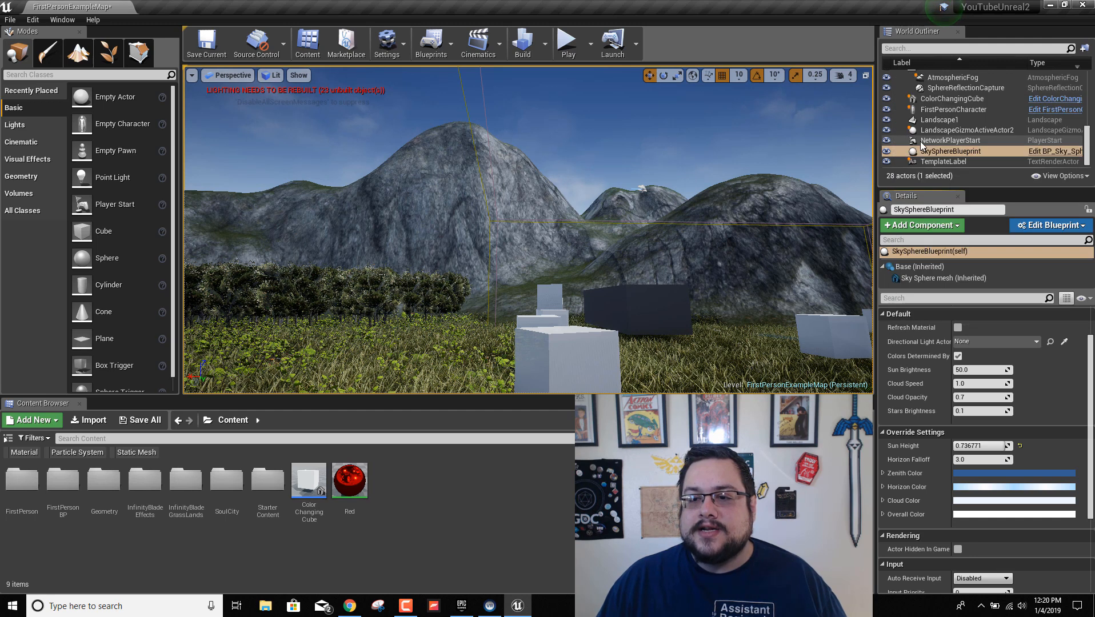
right_click(760, 267)
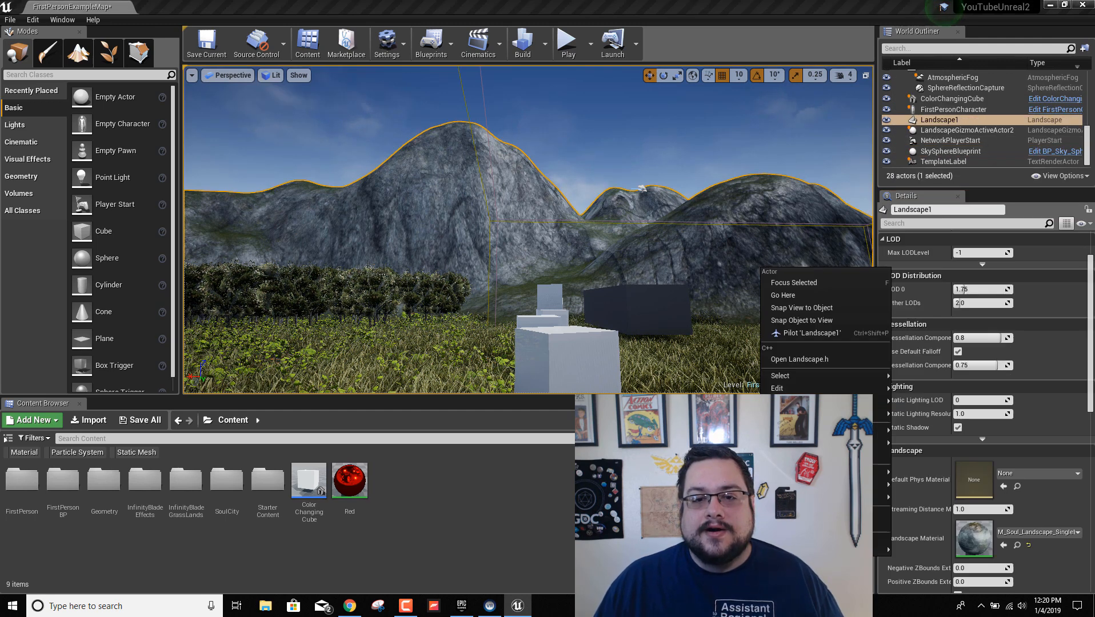
Select the sky sphere and lower its Sun Height to about 0.51, then to about 0.20
left_click(789, 110)
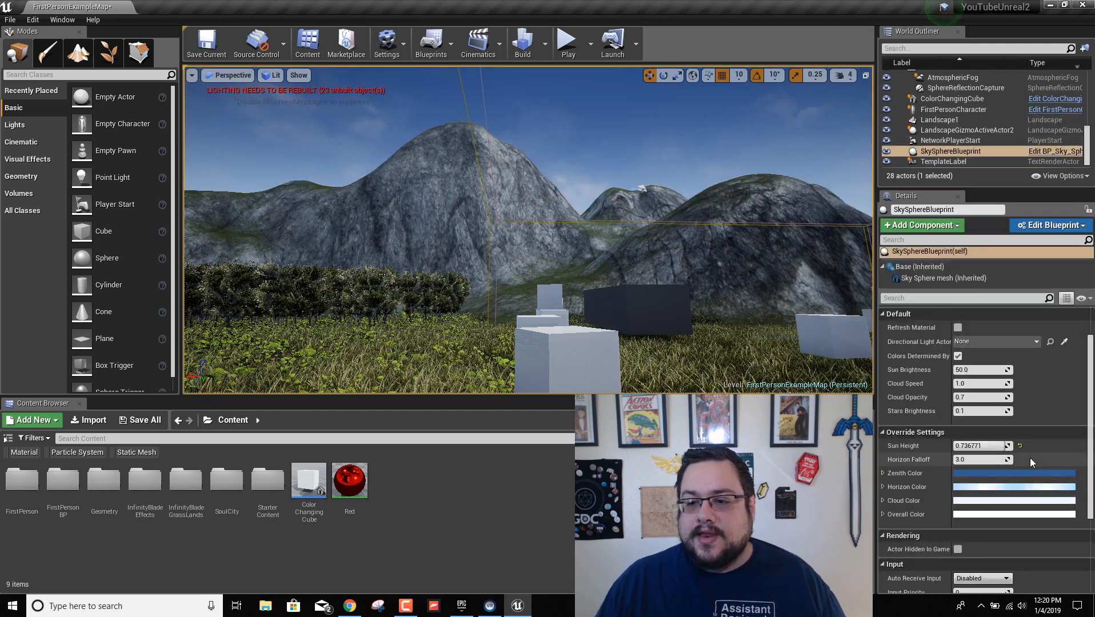
mouse_move(986, 439)
left_mouse_down()
mouse_move(977, 446)
mouse_move(998, 446)
left_mouse_up()
right_click_drag(763, 269, 833, 226)
key("s")
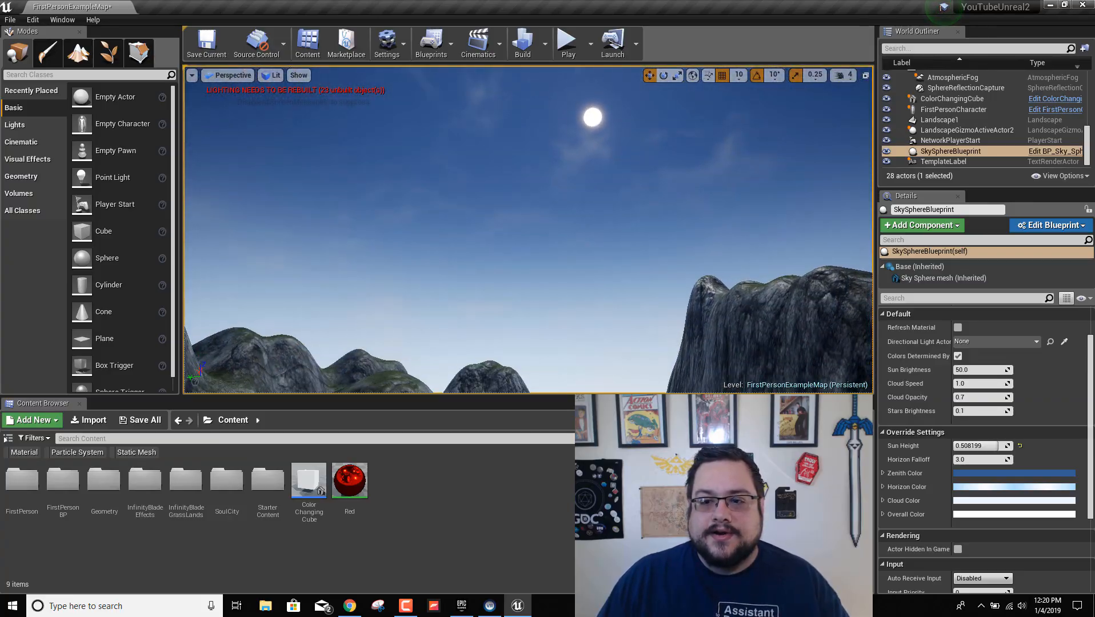
left_click_drag(978, 446, 952, 446)
right_click_drag(528, 228, 555, 294)
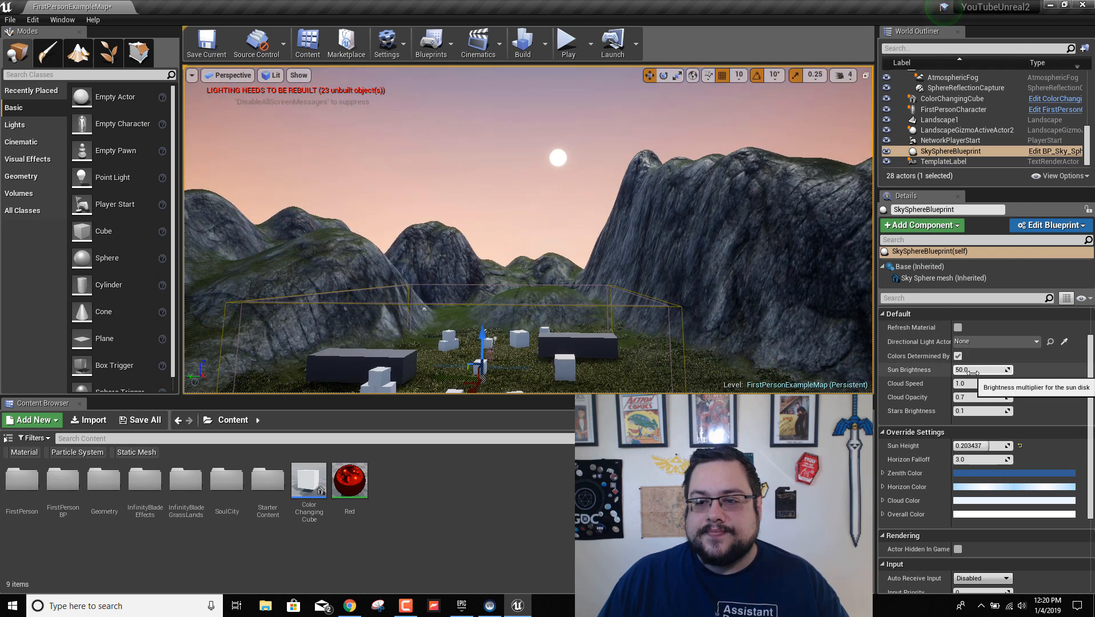
Lower the sky sphere's Sun Height to about -0.98, then adjust it to about -0.84
left_click_drag(998, 446, 954, 446)
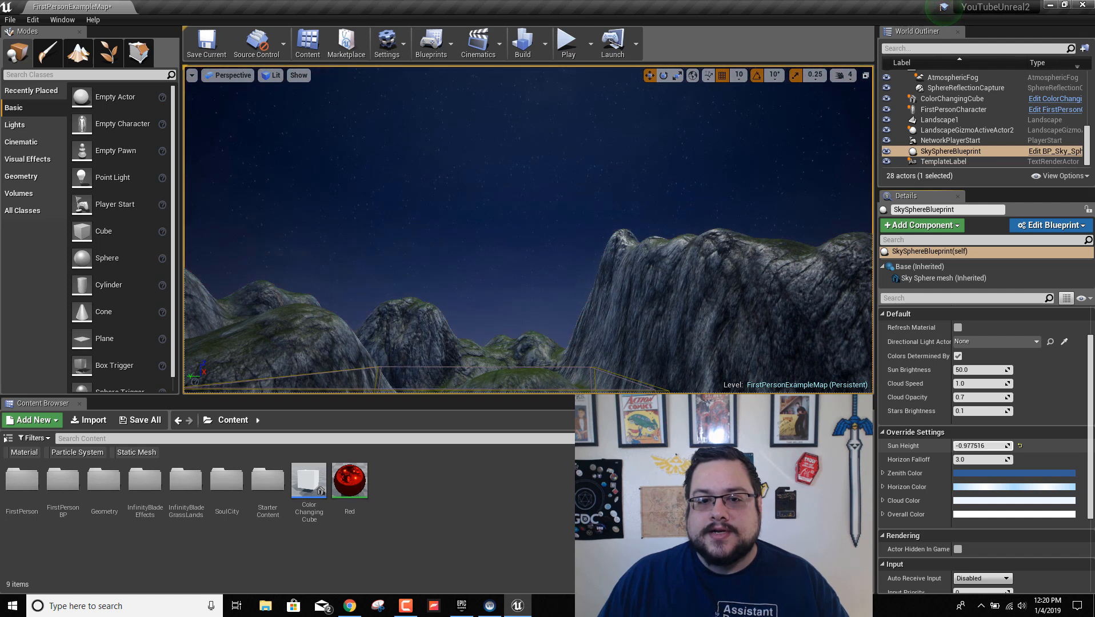
mouse_move(801, 251)
right_mouse_down()
mouse_move(892, 211)
mouse_move(800, 266)
right_mouse_up()
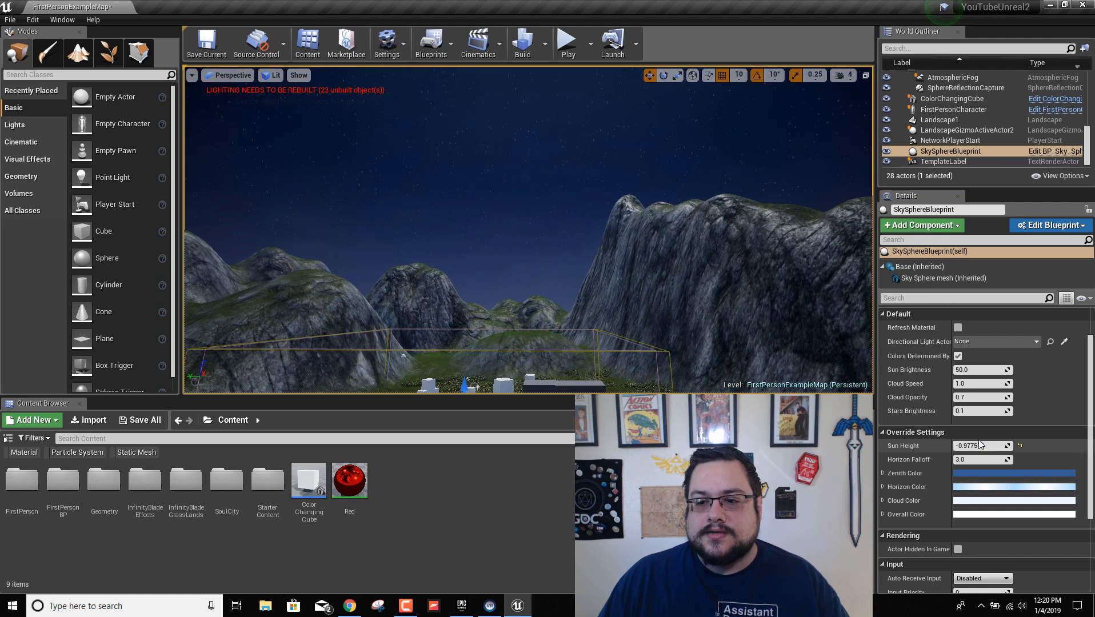
left_click_drag(973, 447, 977, 446)
mouse_move(812, 246)
right_mouse_down()
mouse_move(663, 246)
mouse_move(829, 246)
right_mouse_up()
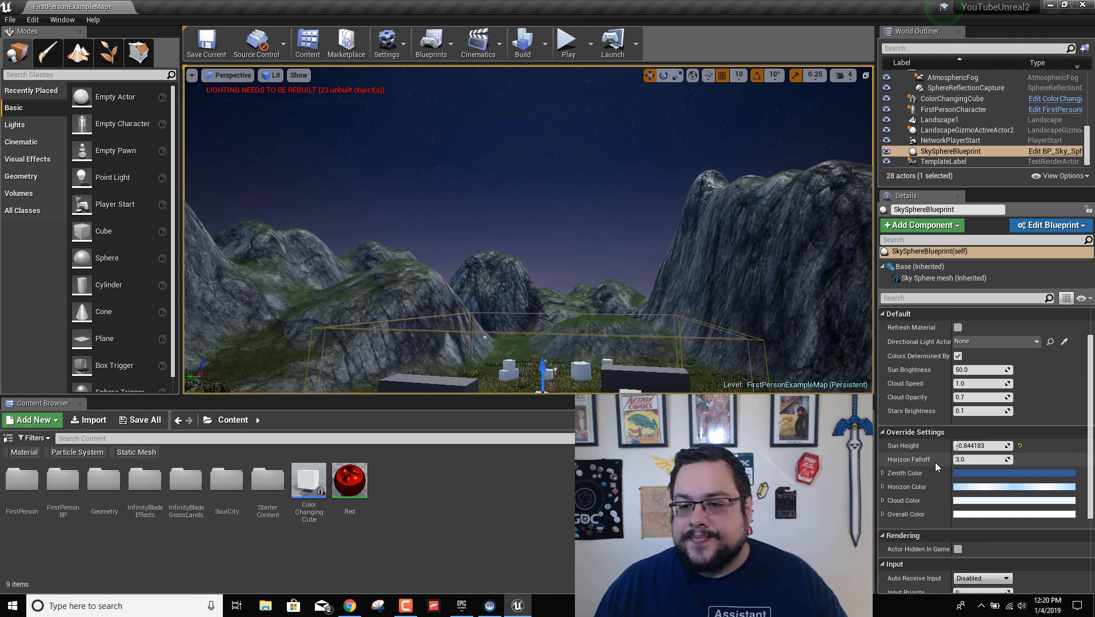
Try a Horizon Falloff of about 0.9, then reset it to its default of 3.0
left_click_drag(975, 460, 1041, 460)
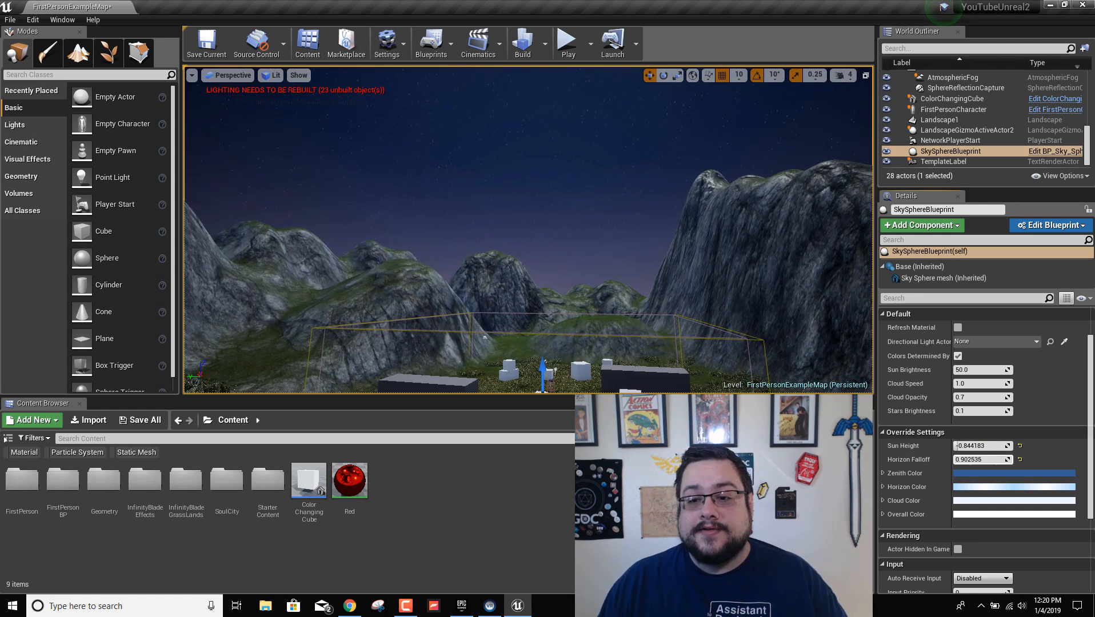
left_click(1021, 459)
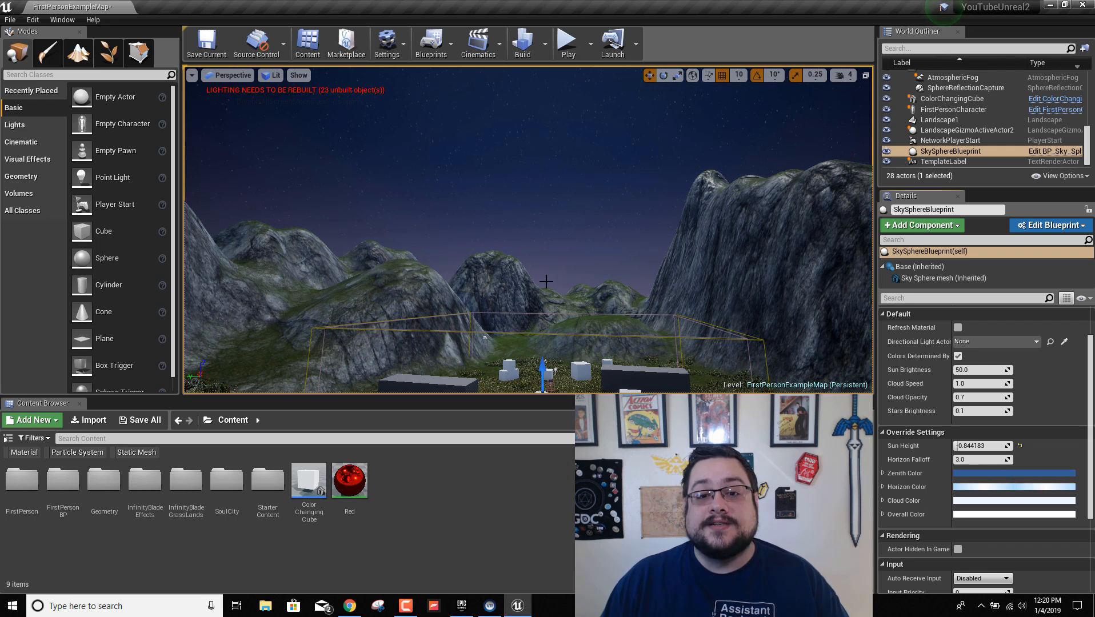
mouse_move(616, 283)
right_mouse_down()
mouse_move(612, 217)
mouse_move(612, 286)
right_mouse_up()
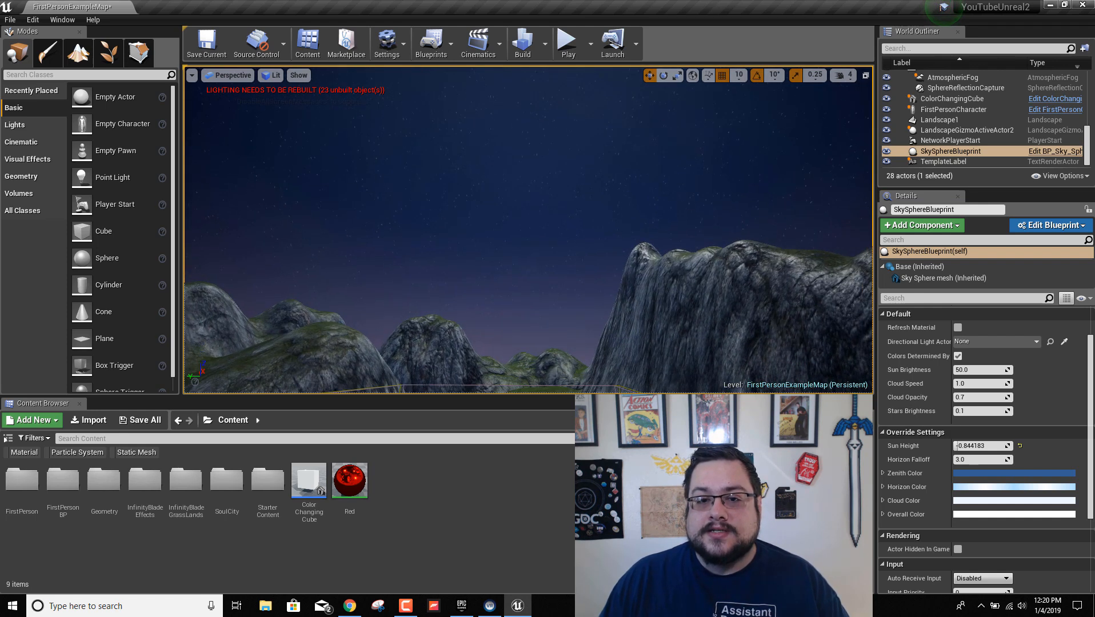
Raise the sky sphere's Stars Brightness to about 0.81 and look around the night sky
left_click(967, 416)
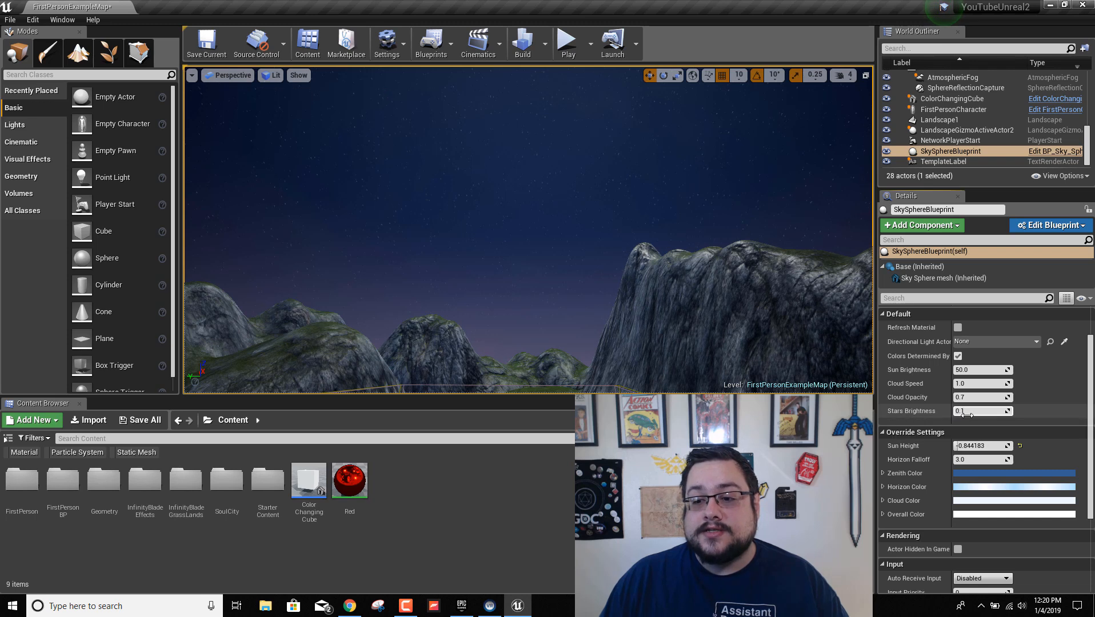
left_click_drag(967, 414, 971, 414)
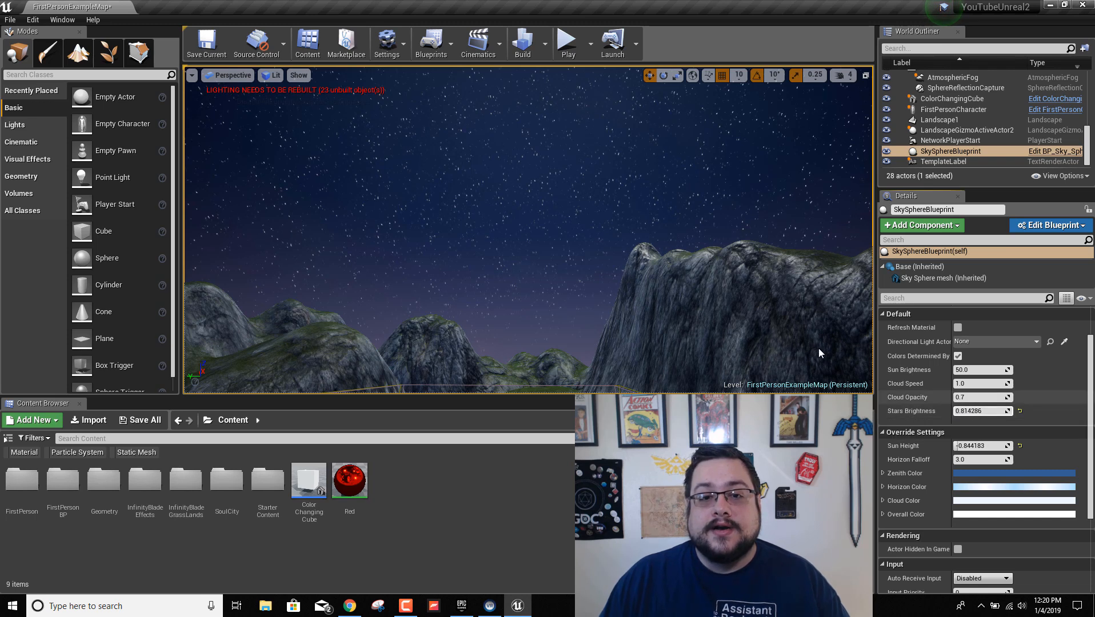
right_click_drag(819, 354, 769, 289)
Raise the Stars Brightness to about 5235.5, then lower it to about 2.28 and on to about 0.82
left_click_drag(974, 411, 1017, 411)
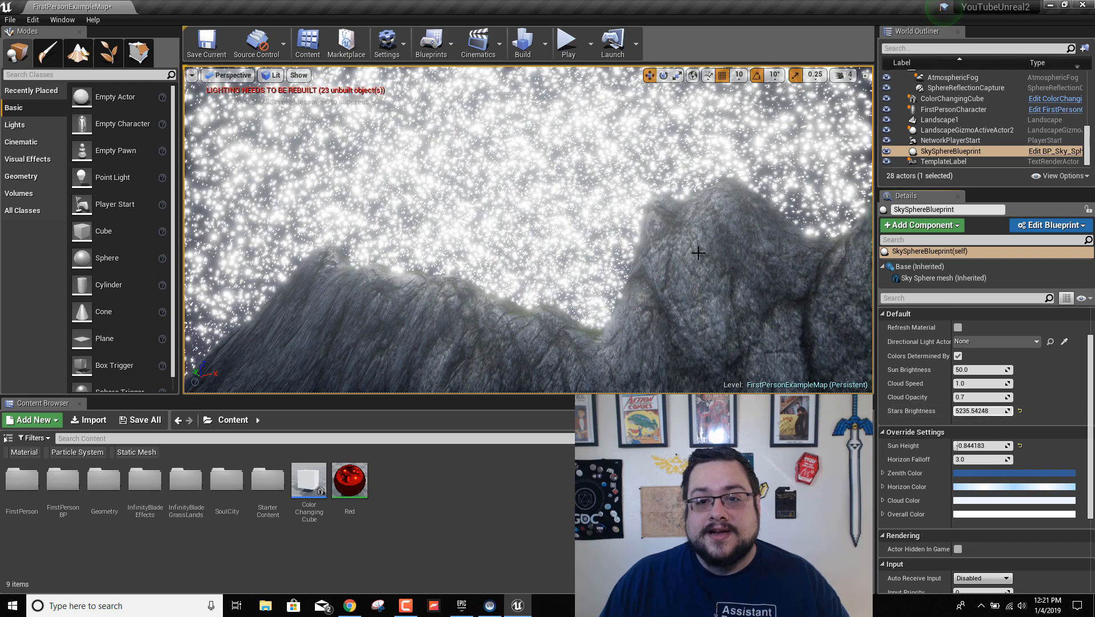
right_click_drag(789, 297, 617, 320)
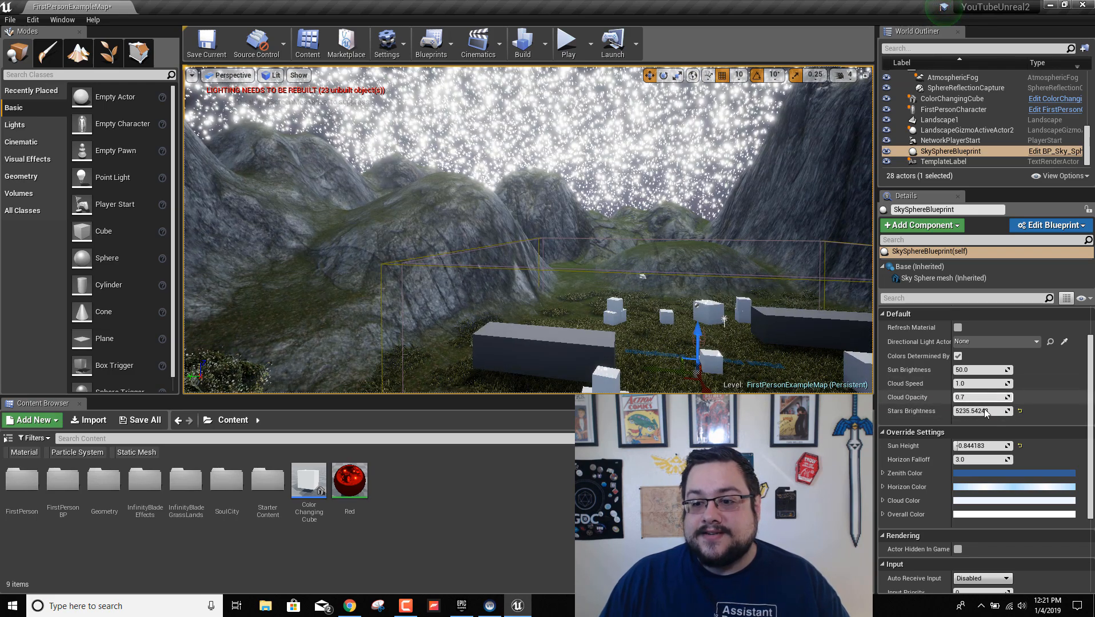
mouse_move(980, 411)
left_mouse_down()
mouse_move(1029, 411)
mouse_move(982, 411)
left_mouse_up()
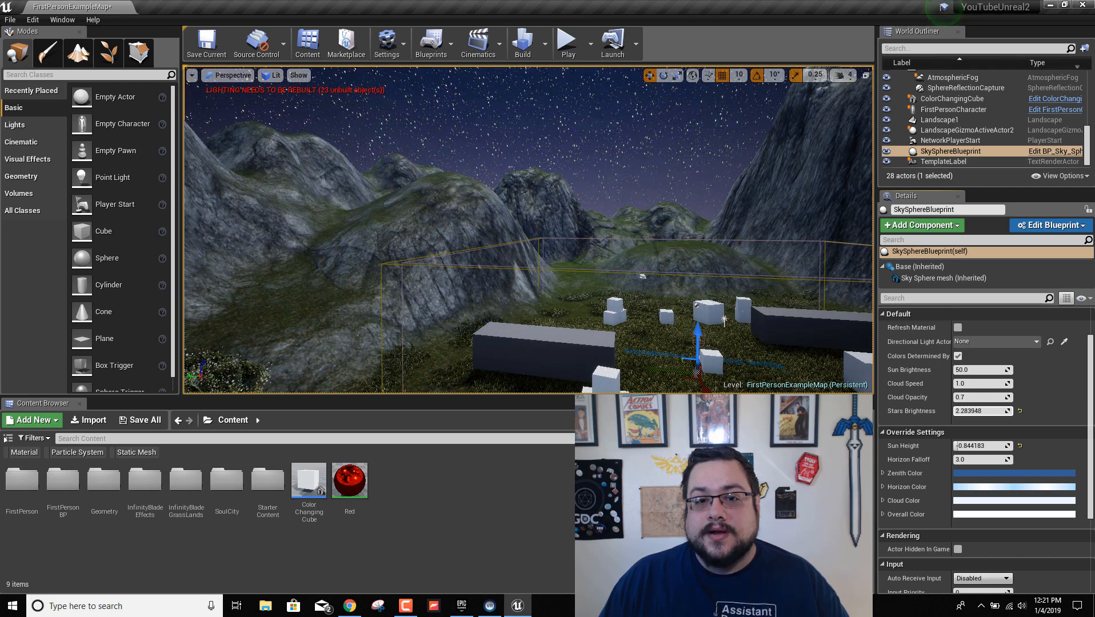
right_click_drag(789, 292, 778, 382)
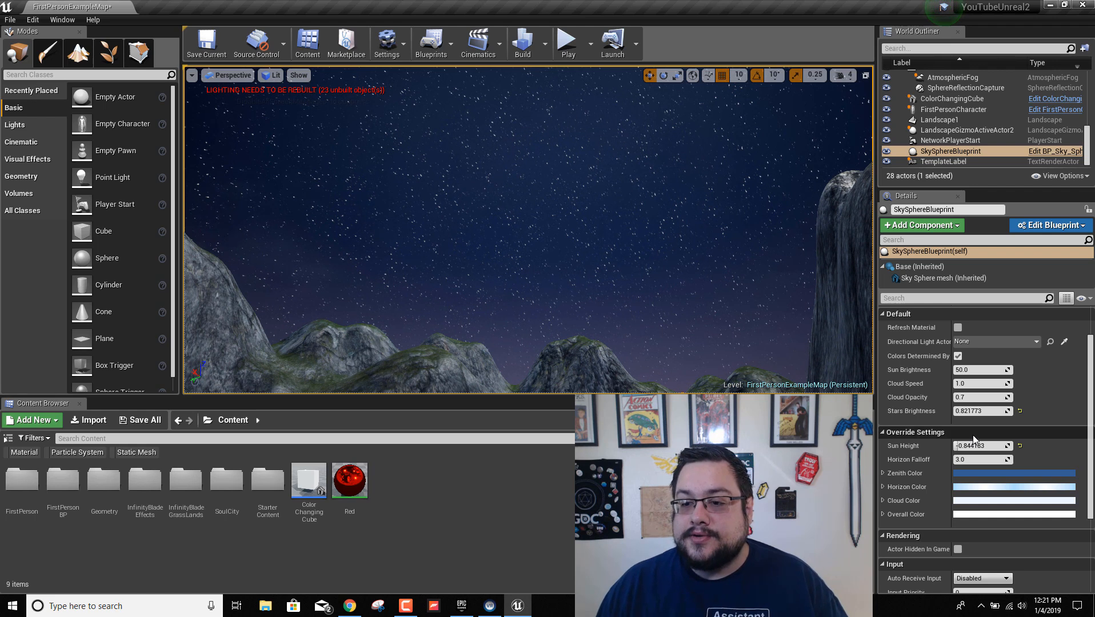
Raise the Cloud Opacity to about 1.42 and the Cloud Speed to about 1.17, then the speed to about 13.6
left_click_drag(961, 397, 977, 384)
right_click_drag(649, 314, 651, 374)
right_click_drag(707, 290, 797, 285)
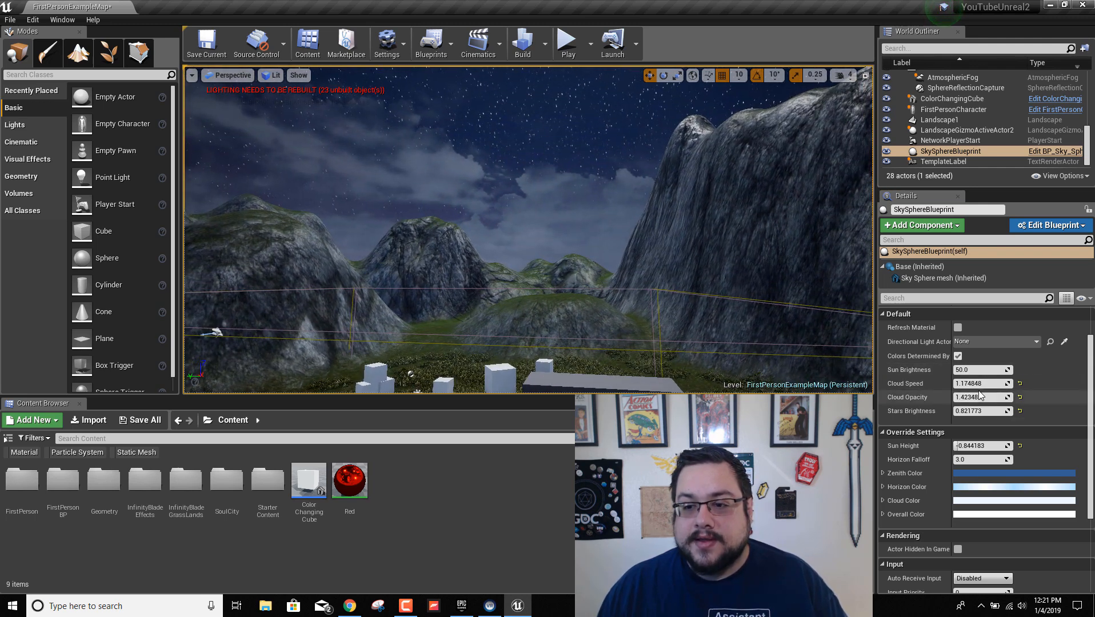
left_click_drag(978, 384, 1008, 384)
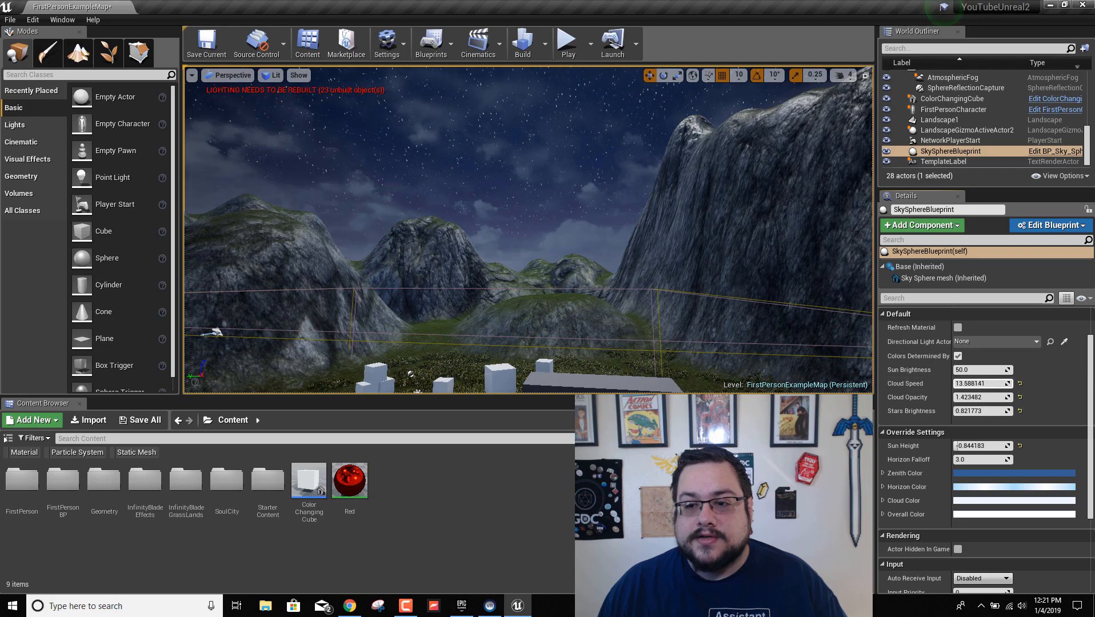
Play the level to check the stars and moving clouds from the first-person view, then stop playing
right_click_drag(714, 321, 566, 350)
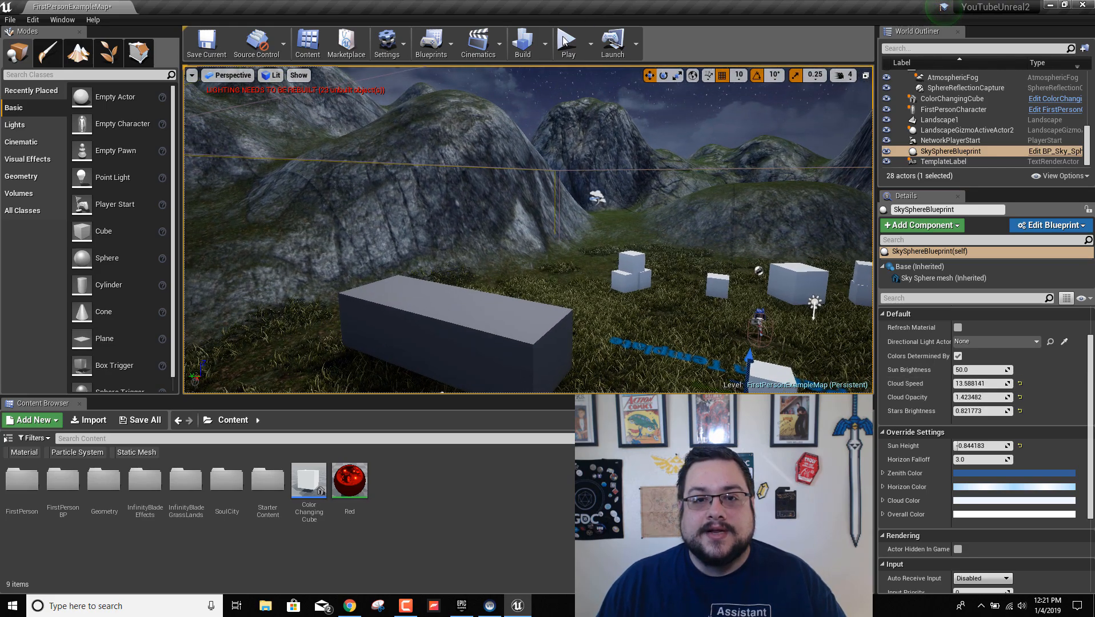
left_click(577, 57)
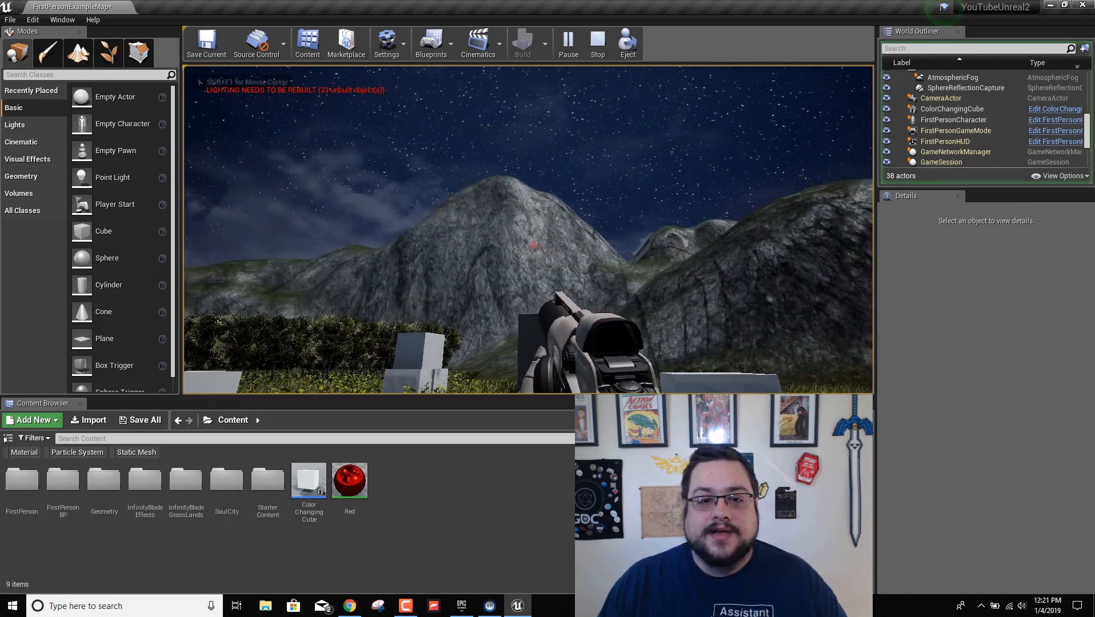
key("Escape")
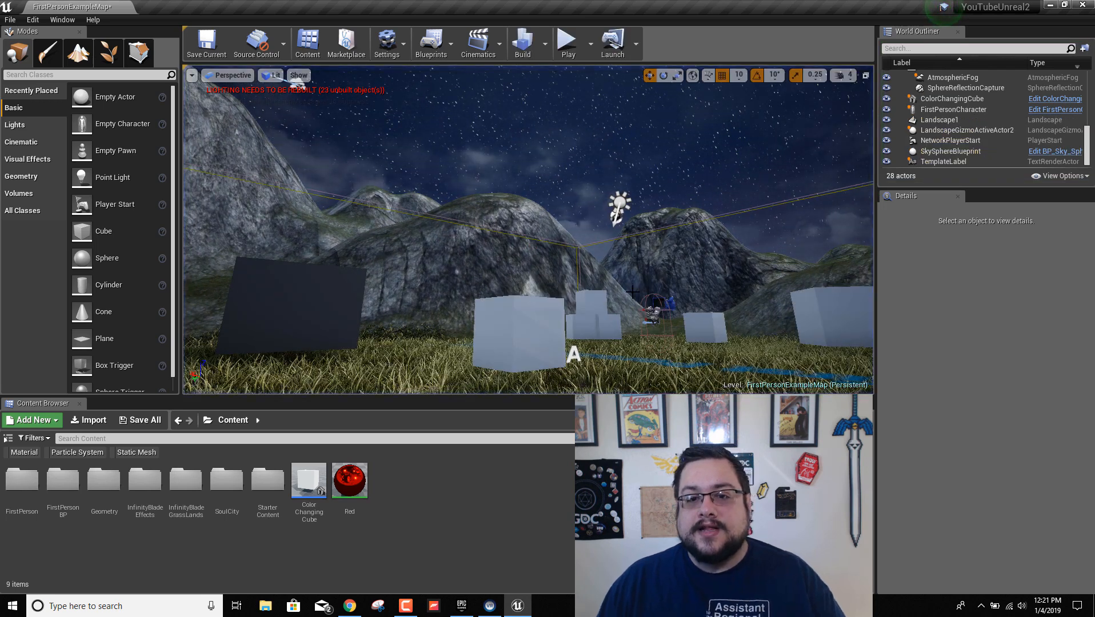
Select the sky sphere, set its Sun Height to 0.2 and then 1.0, and check the daytime sky
left_click(951, 151)
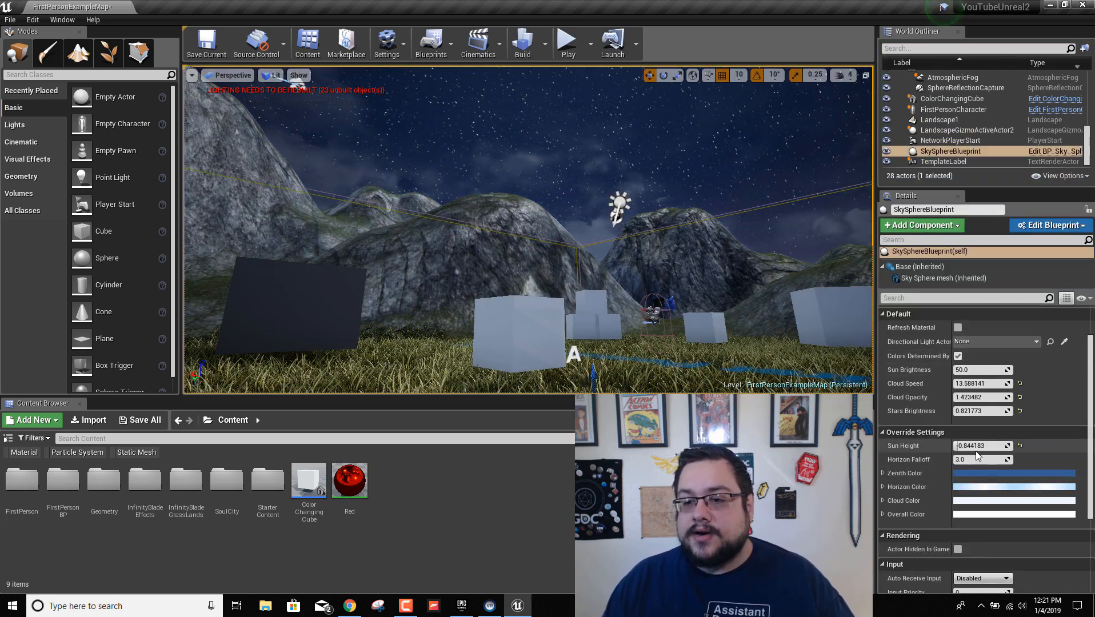
mouse_move(991, 446)
left_mouse_down()
mouse_move(979, 446)
mouse_move(1021, 446)
mouse_move(989, 446)
left_mouse_up()
right_click_drag(766, 252, 829, 235)
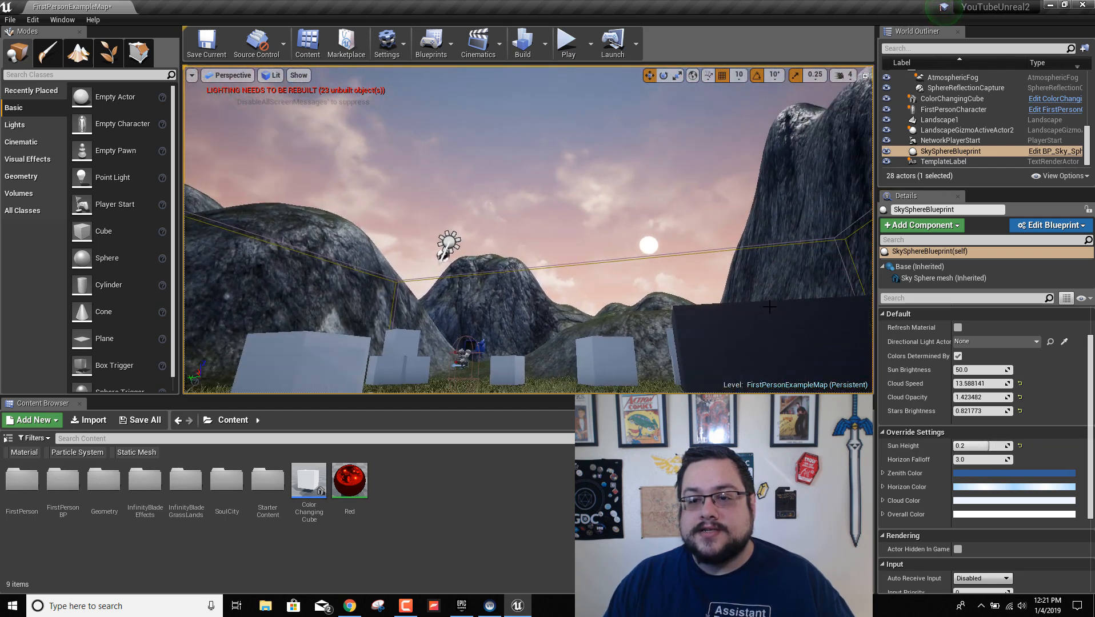
left_click_drag(982, 445, 1023, 446)
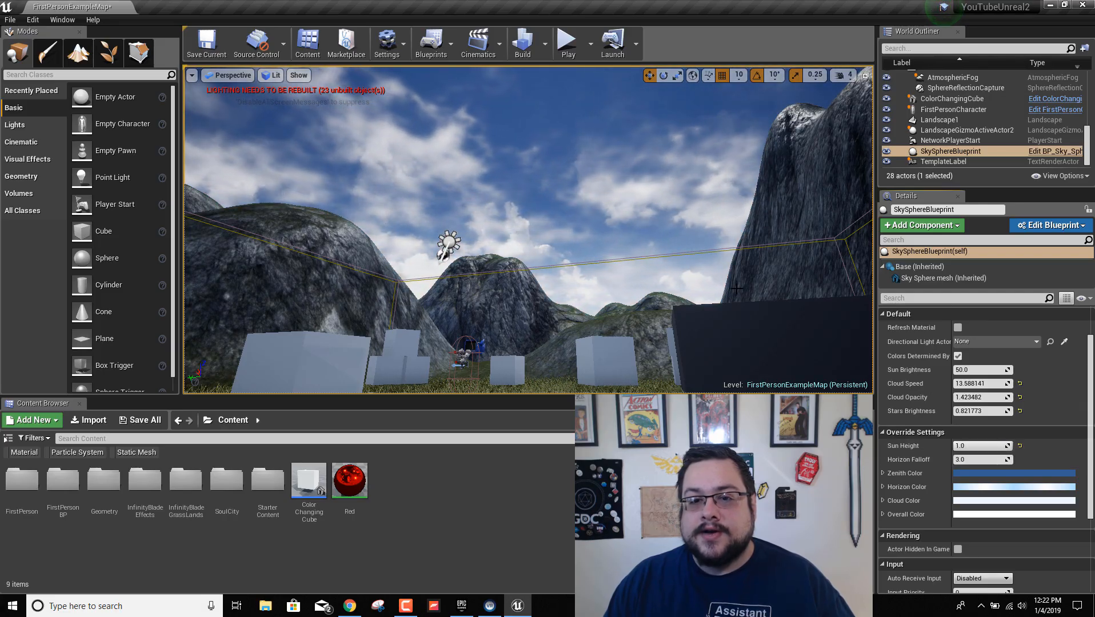
right_click_drag(528, 229, 523, 114)
mouse_move(700, 240)
right_mouse_down()
mouse_move(699, 343)
mouse_move(701, 240)
right_mouse_up()
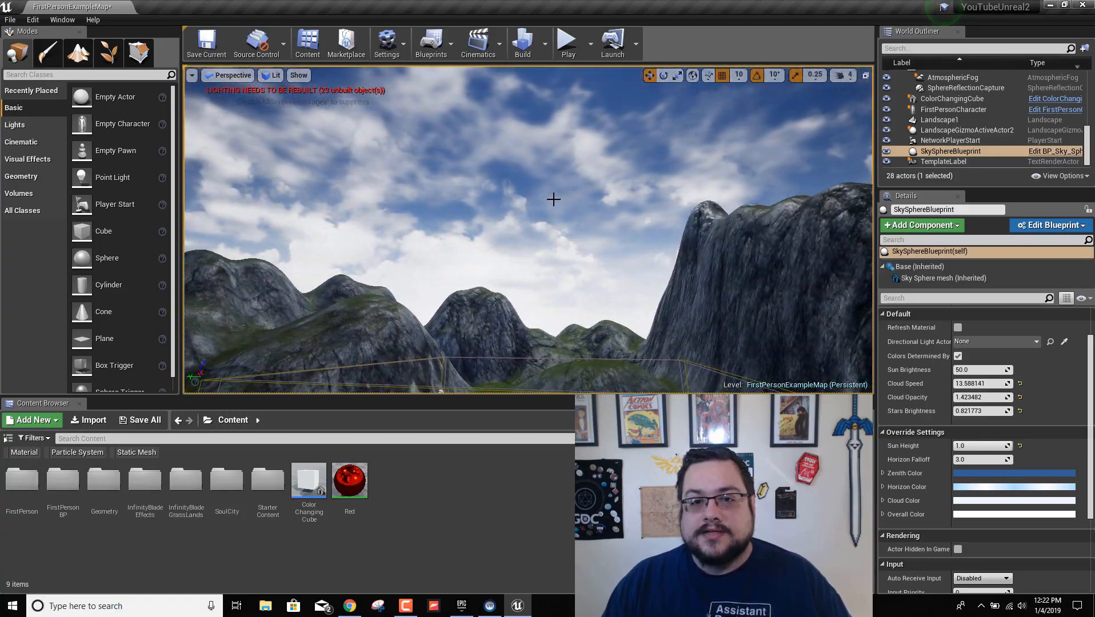
Reset the Cloud Speed to 1.0, the Cloud Opacity to 0.7 and the Stars Brightness to 0.1
left_click(1020, 384)
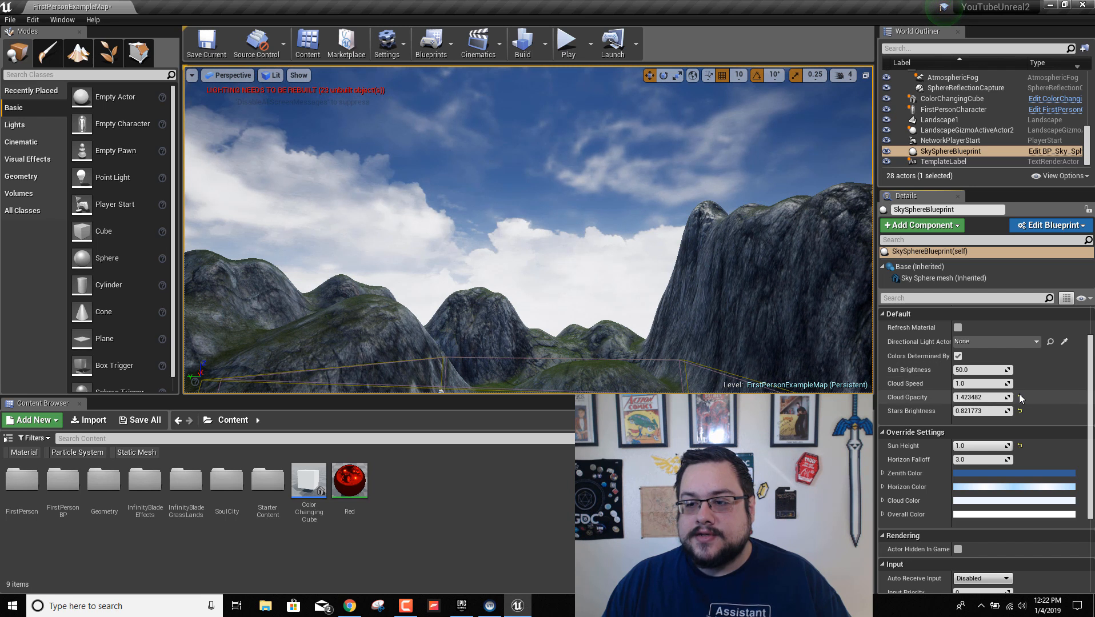
left_click(1020, 398)
left_click(1020, 411)
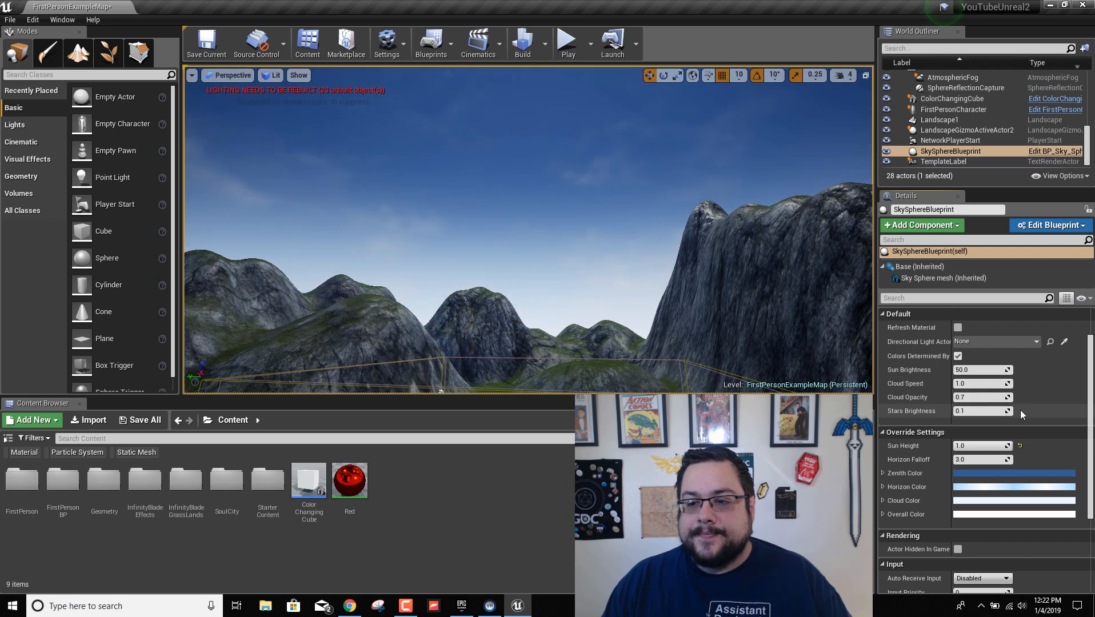
Change the sky sphere's Zenith Color to crimson and lower the Sun Height to about -0.16
left_click(987, 475)
left_click_drag(818, 366, 958, 358)
left_click(910, 564)
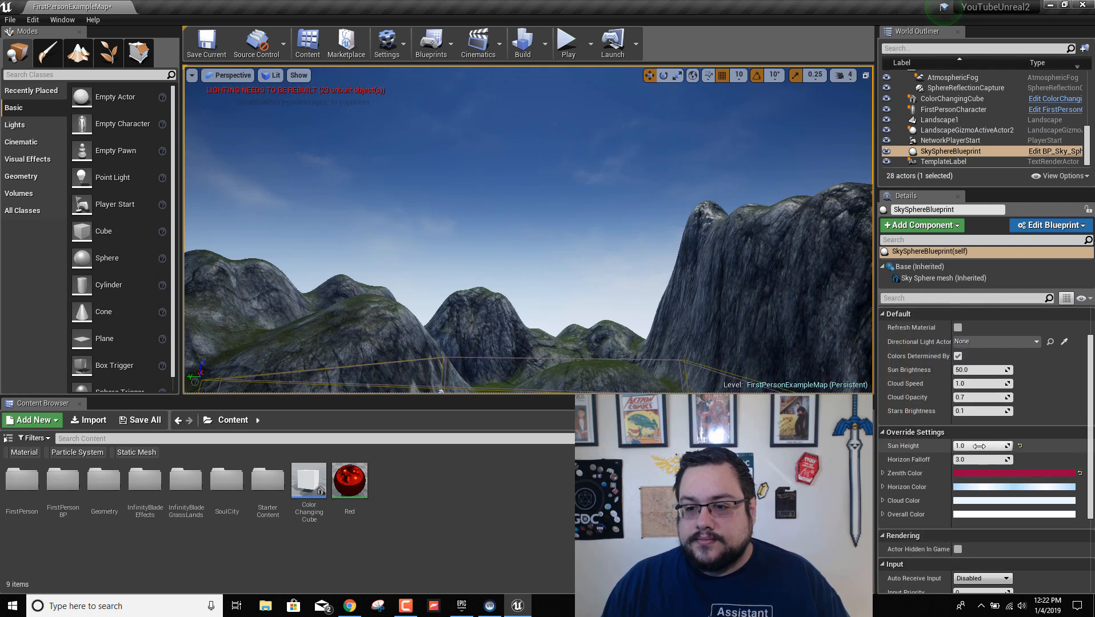
left_click_drag(979, 446, 966, 446)
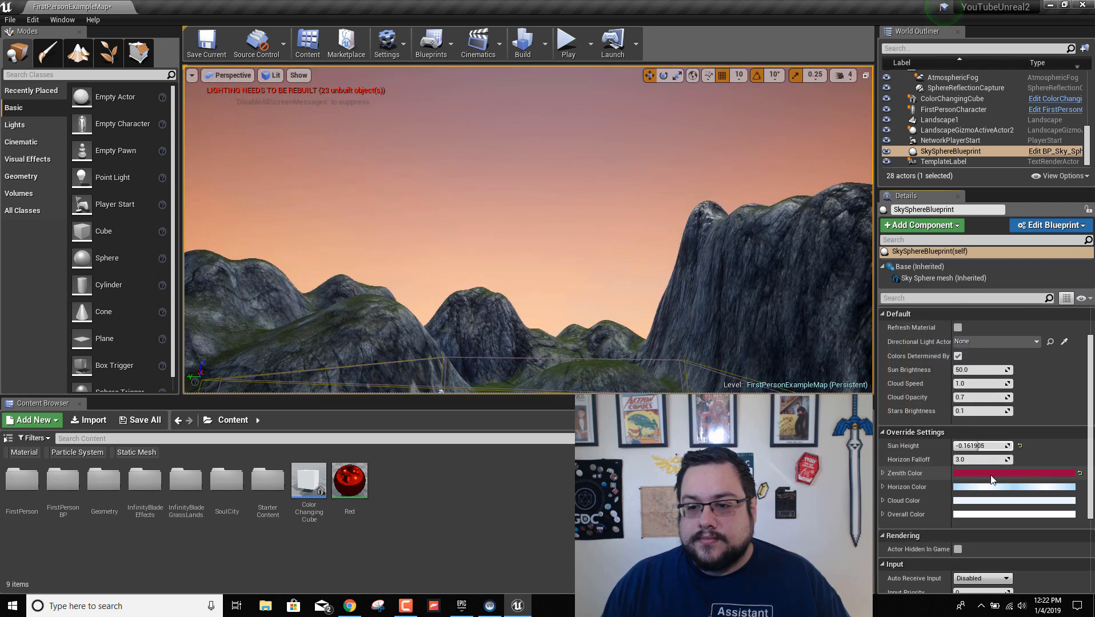
Change the sky sphere's Horizon Color to magenta
left_click(977, 488)
left_click(846, 362)
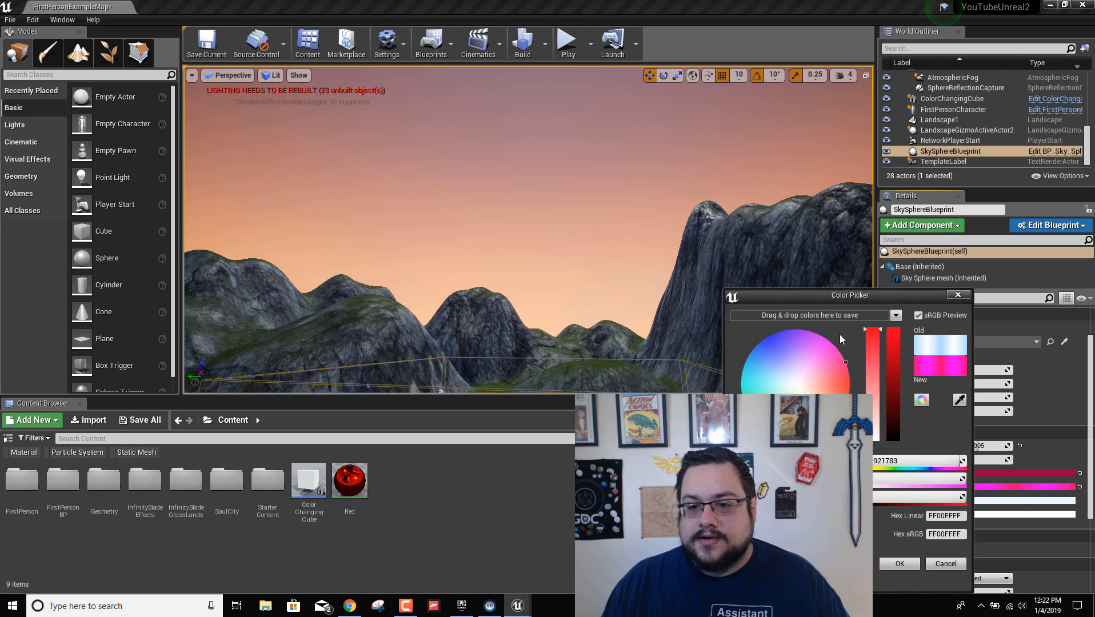
left_click(899, 564)
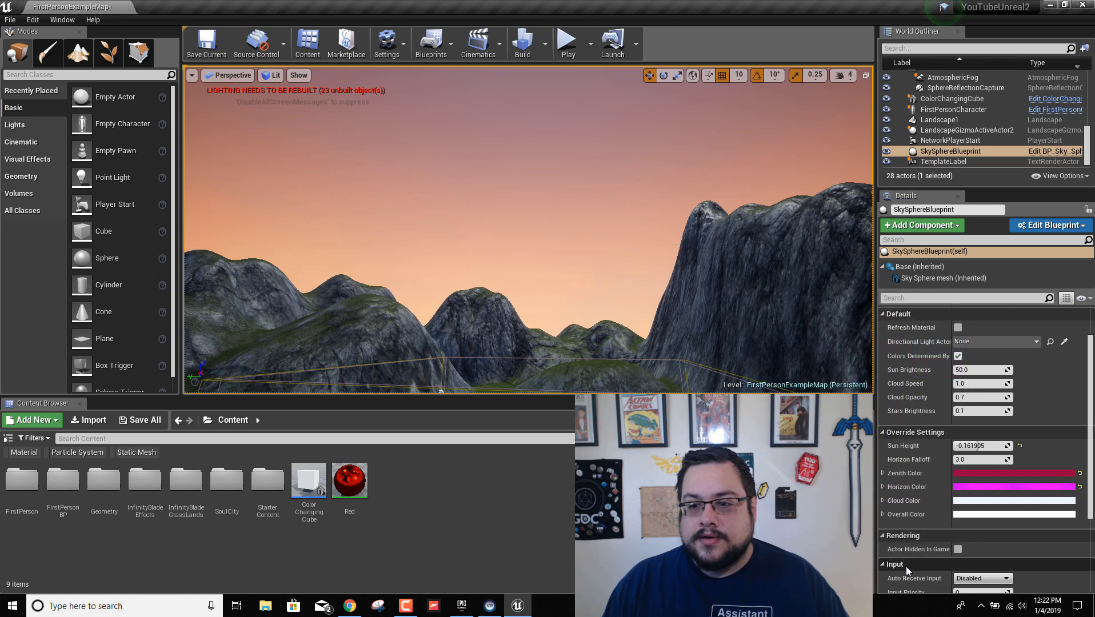
Change the sky sphere's Cloud Color to a teal green
left_click(968, 508)
left_click(738, 400)
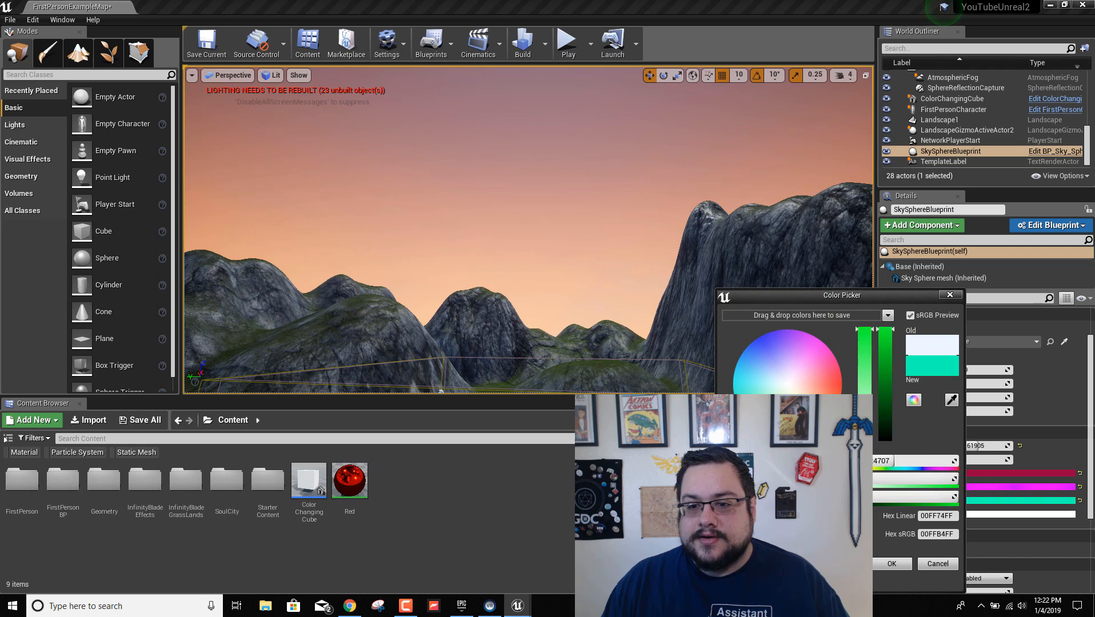
left_click(891, 564)
Change the sky sphere's Overall Color to yellow
left_click(1020, 515)
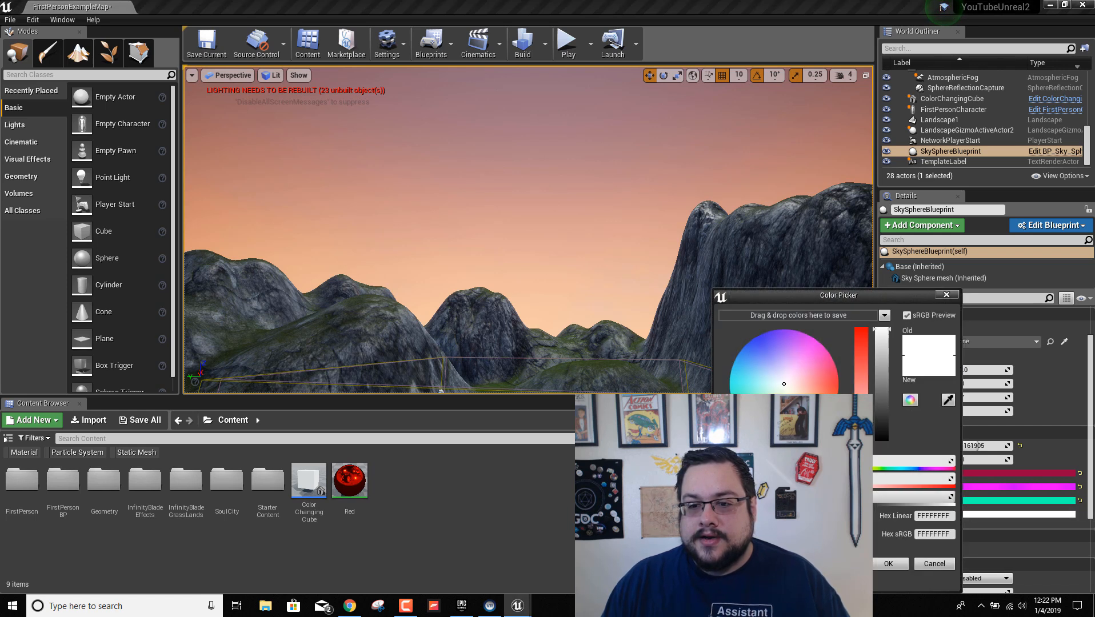
left_click(812, 418)
left_click(902, 566)
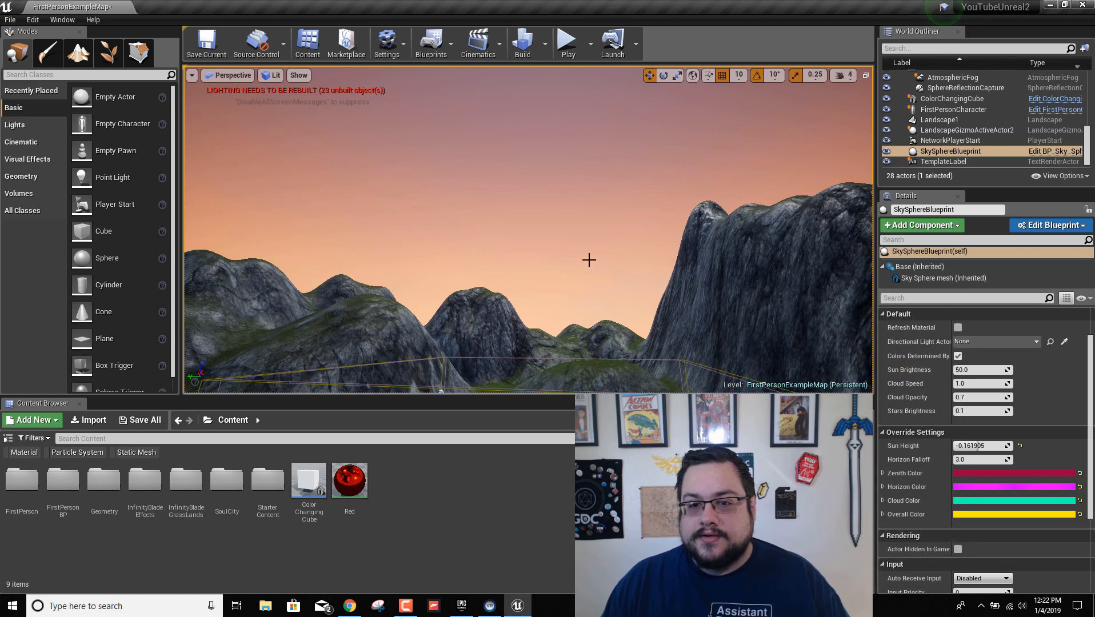
Reset the Sun Height to 0.0 and check the sky around the mountains
right_click(589, 252)
left_click(1020, 446)
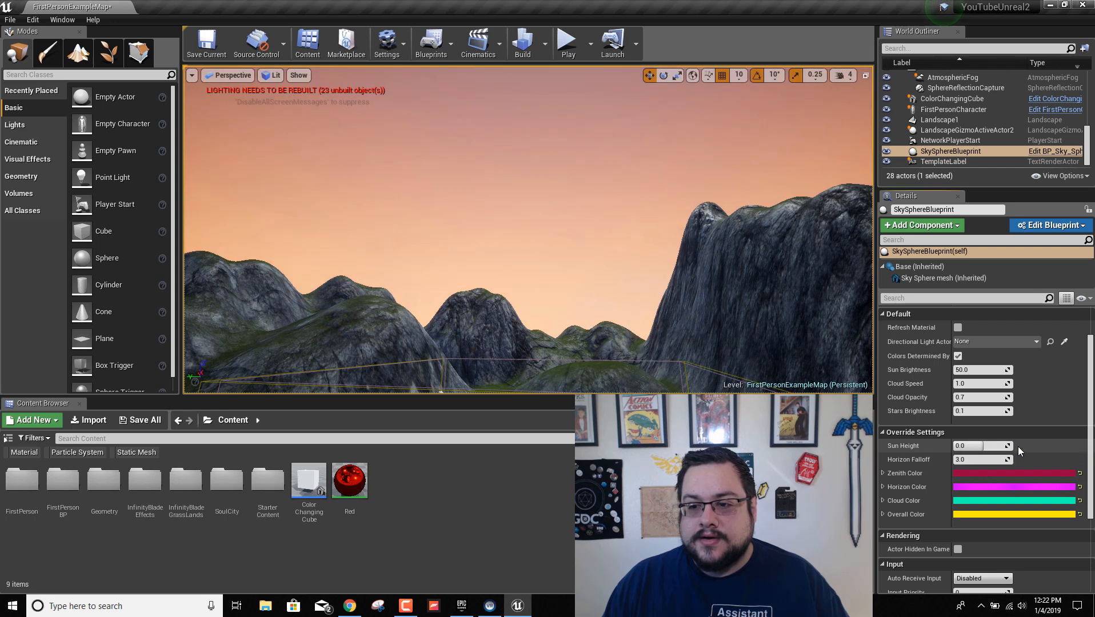
right_click_drag(686, 246, 600, 246)
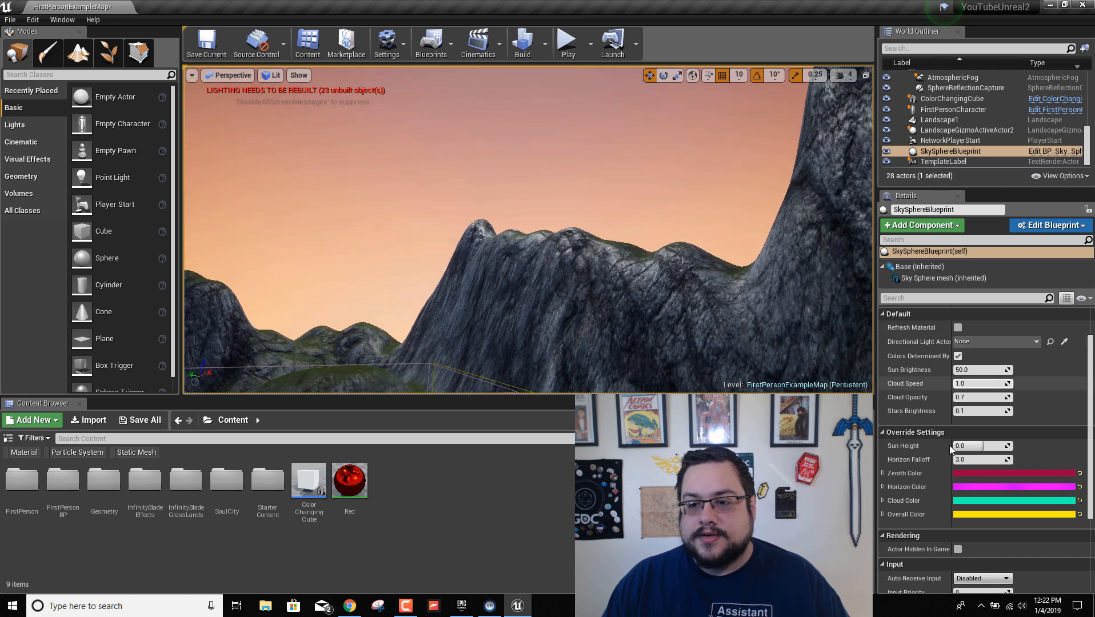
Raise the sky sphere's Sun Height to 1.0 and try Light Source as its Directional Light Actor, clearing it again
left_click_drag(985, 445, 1015, 445)
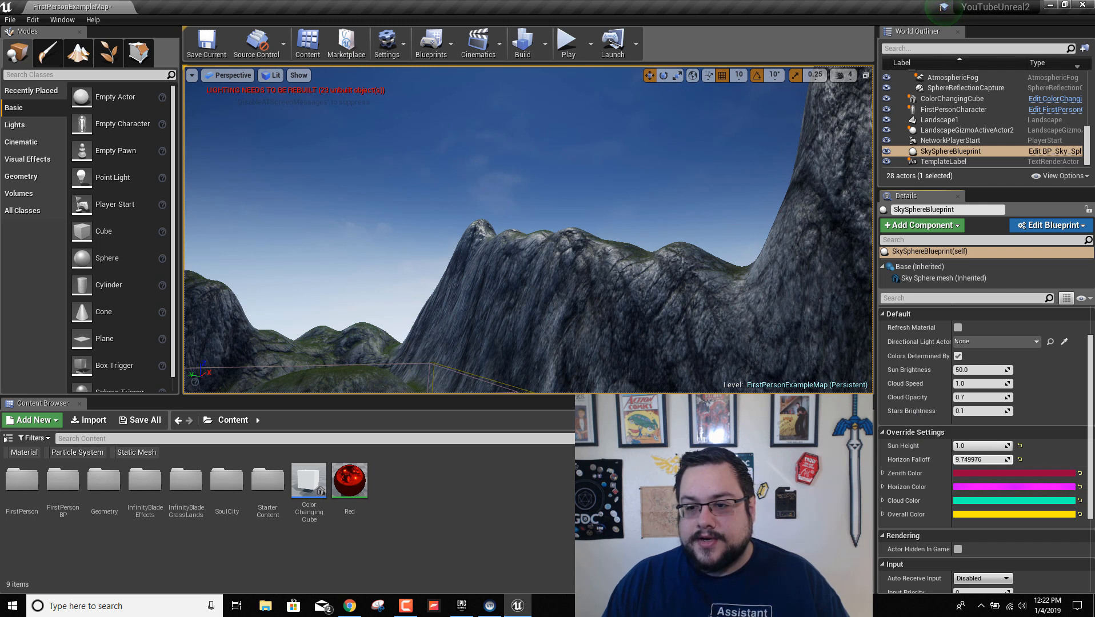
left_click(1026, 340)
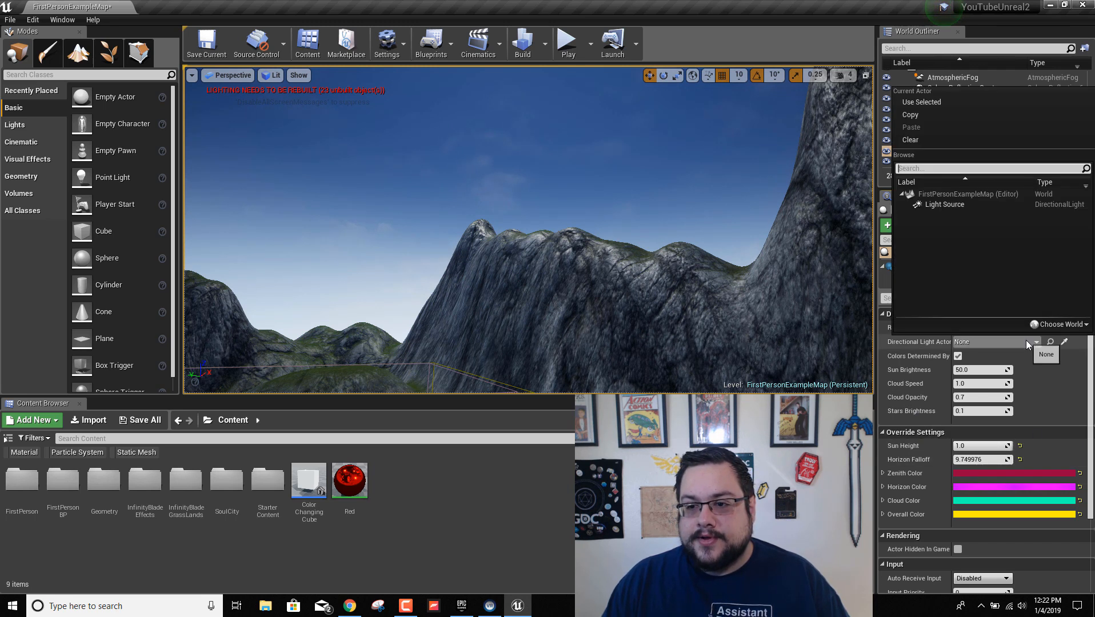
left_click(945, 204)
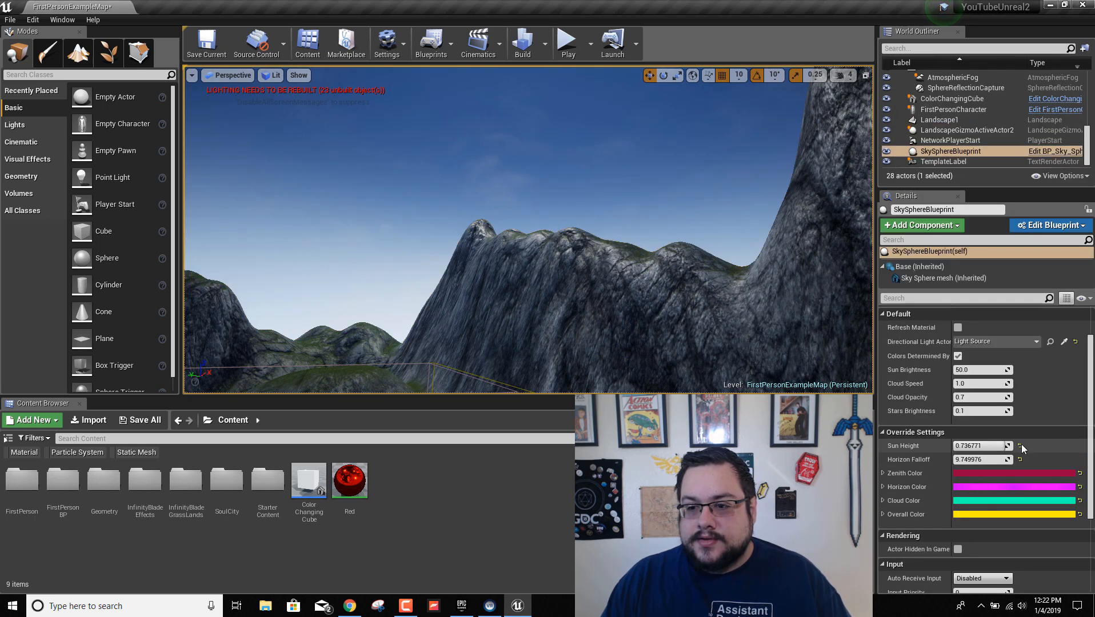
left_click(1025, 342)
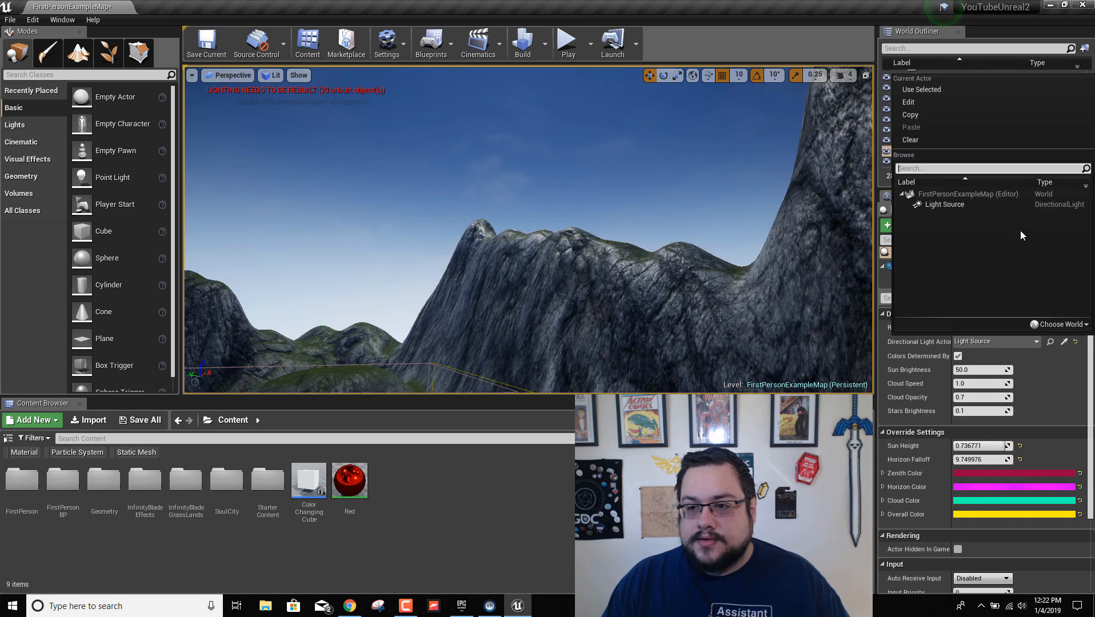
left_click(1022, 140)
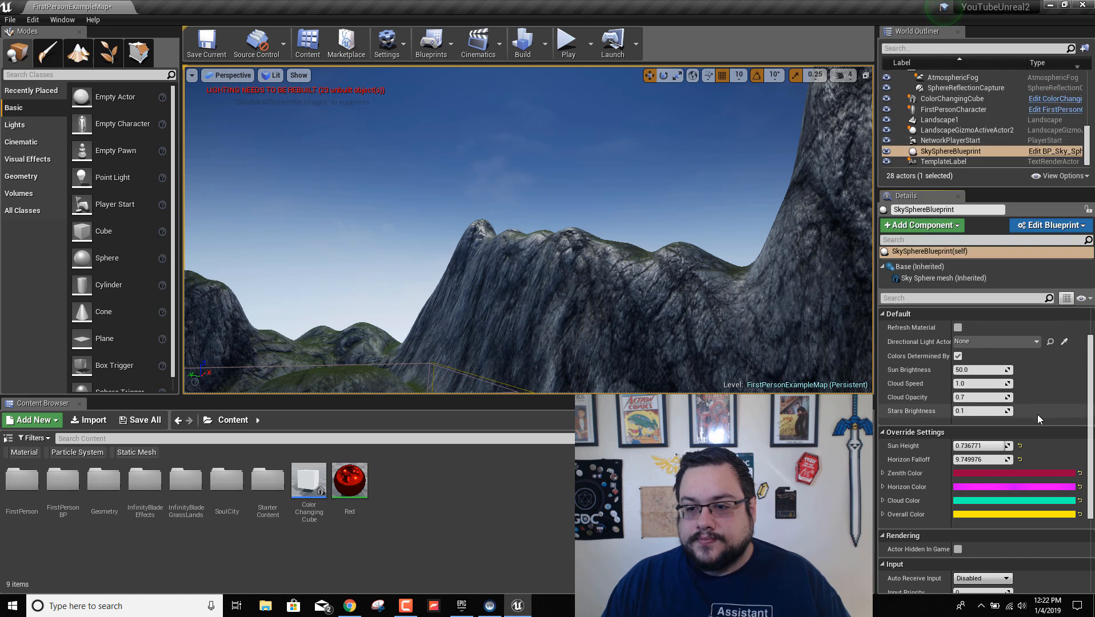
Set the sky sphere's Sun Height to 1.0 and disable determining its colours by the sun position
left_click(884, 474)
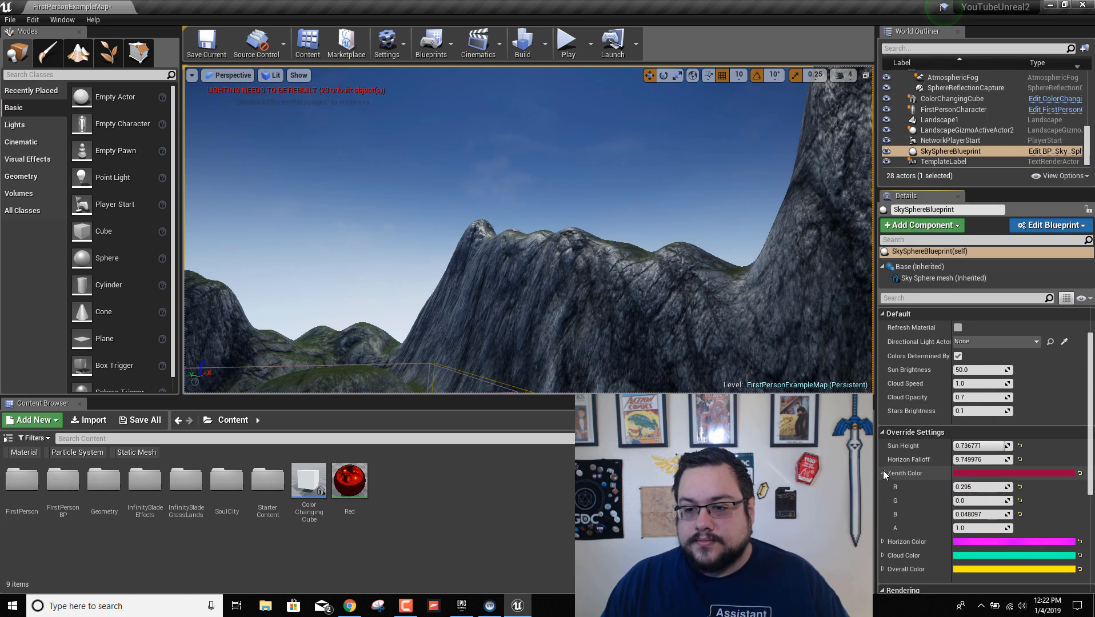
left_click_drag(966, 447, 989, 447)
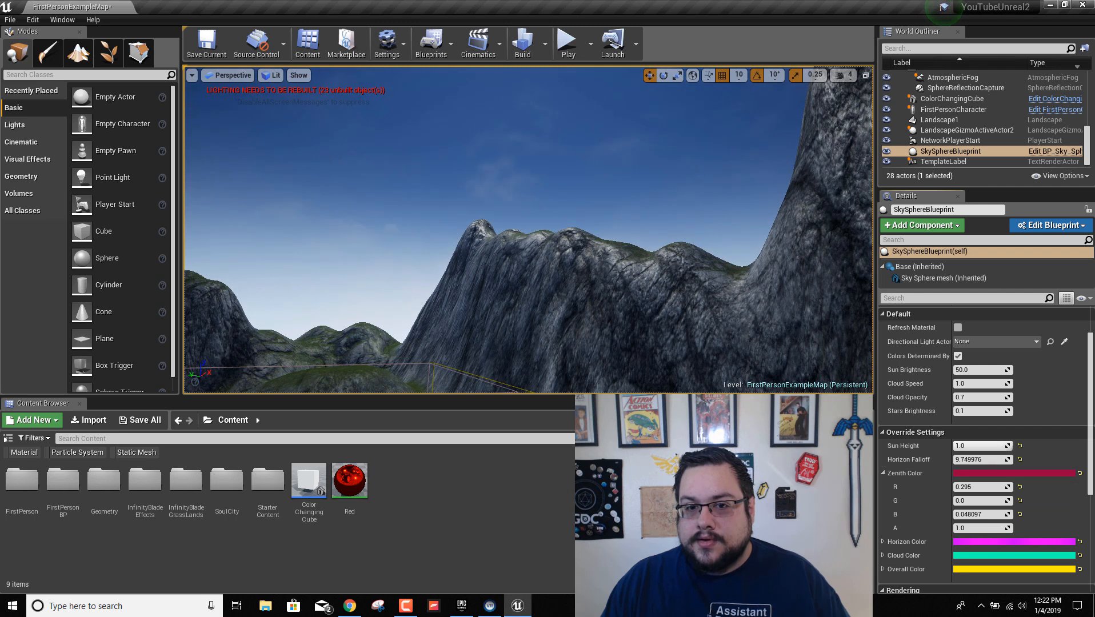
left_click(958, 356)
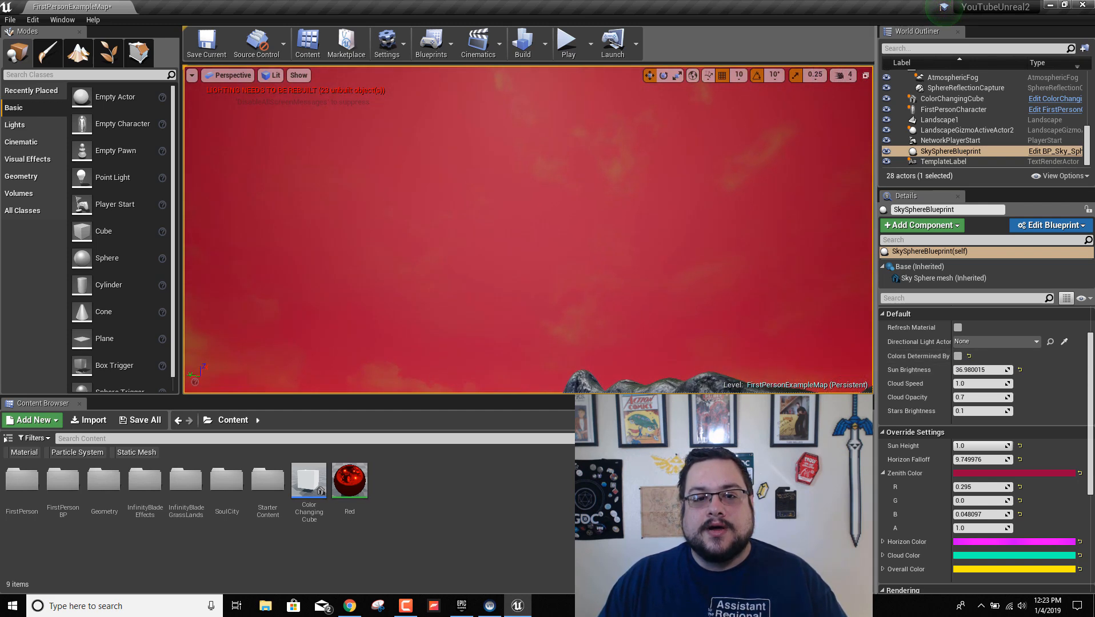
right_click_drag(528, 229, 366, 254)
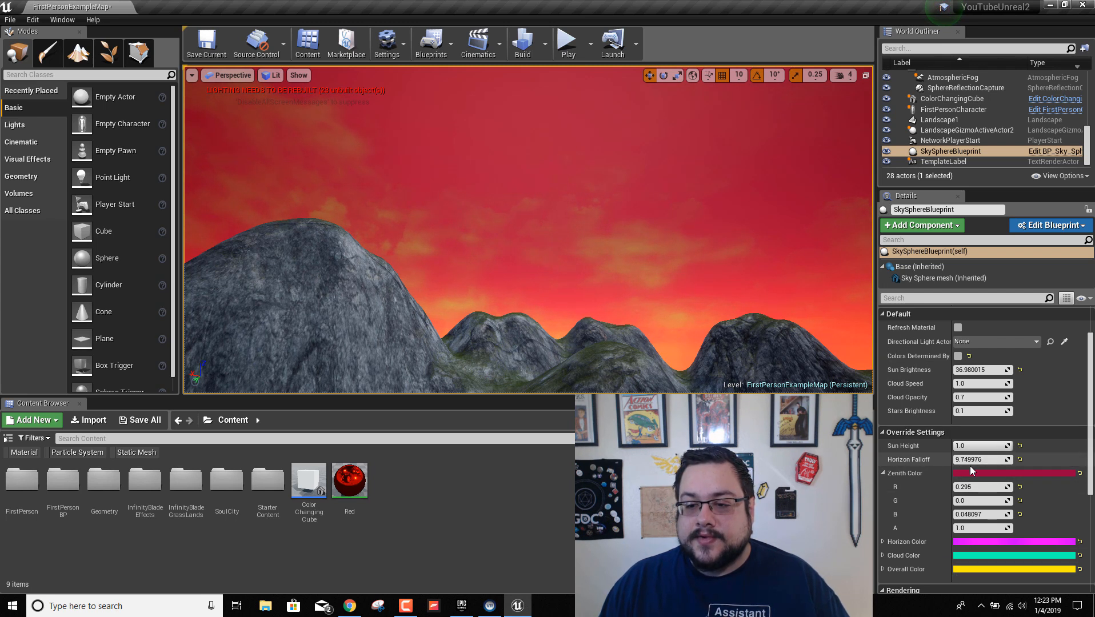
Lower the sky sphere's Horizon Falloff to about 8.48 and change its Horizon Color to bright blue
mouse_move(970, 461)
left_mouse_down()
mouse_move(932, 461)
mouse_move(995, 461)
mouse_move(966, 460)
left_mouse_up()
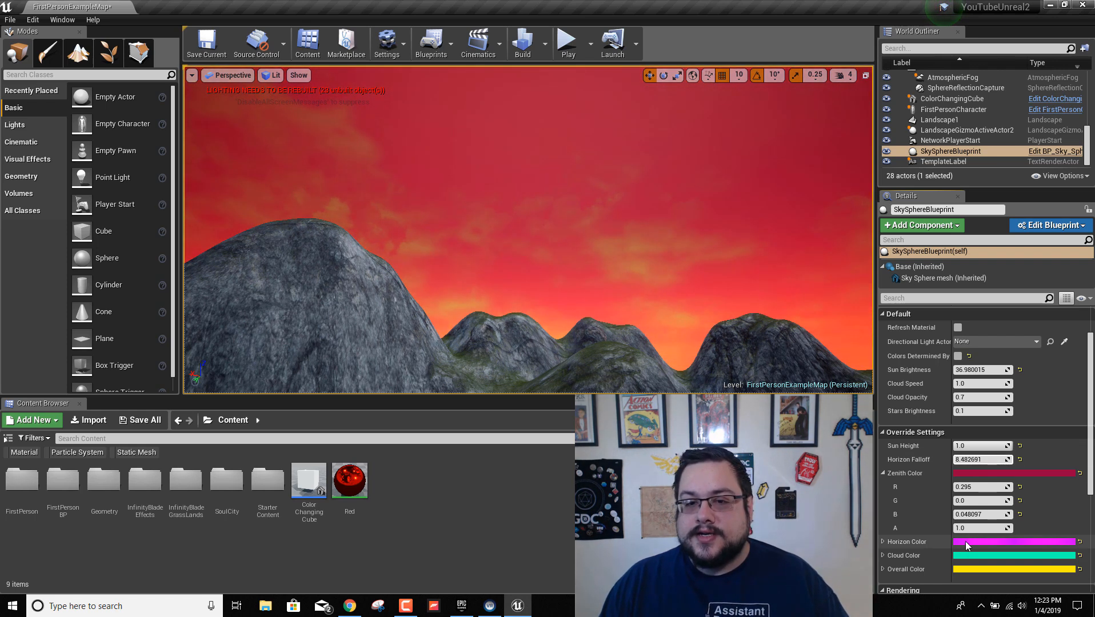
left_click(965, 542)
left_click_drag(809, 382, 600, 329)
left_click(885, 567)
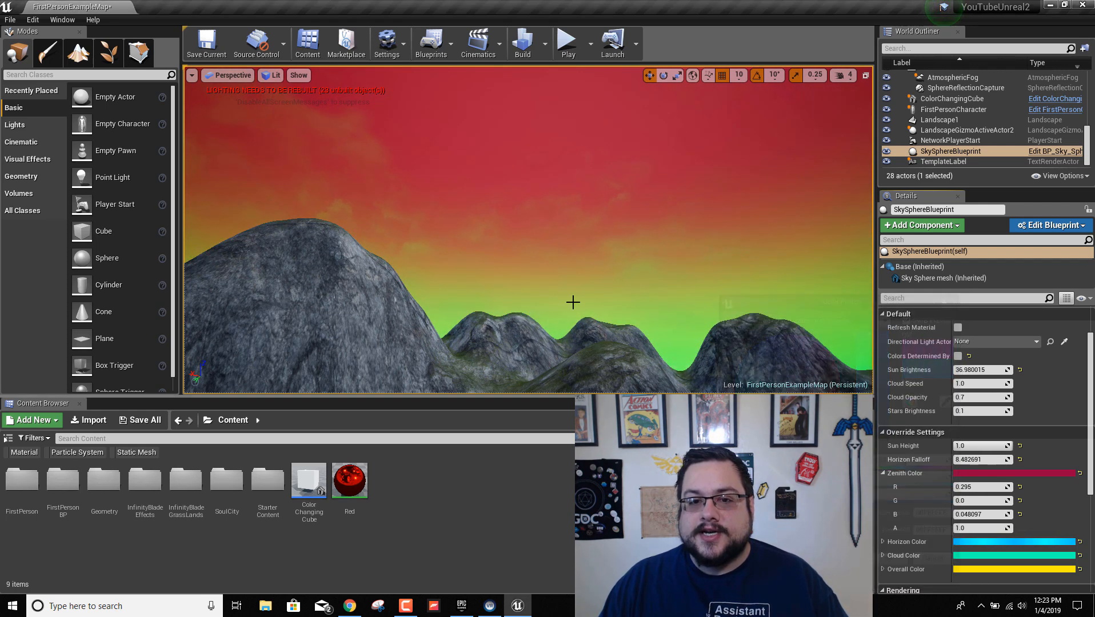
right_click_drag(575, 303, 595, 315)
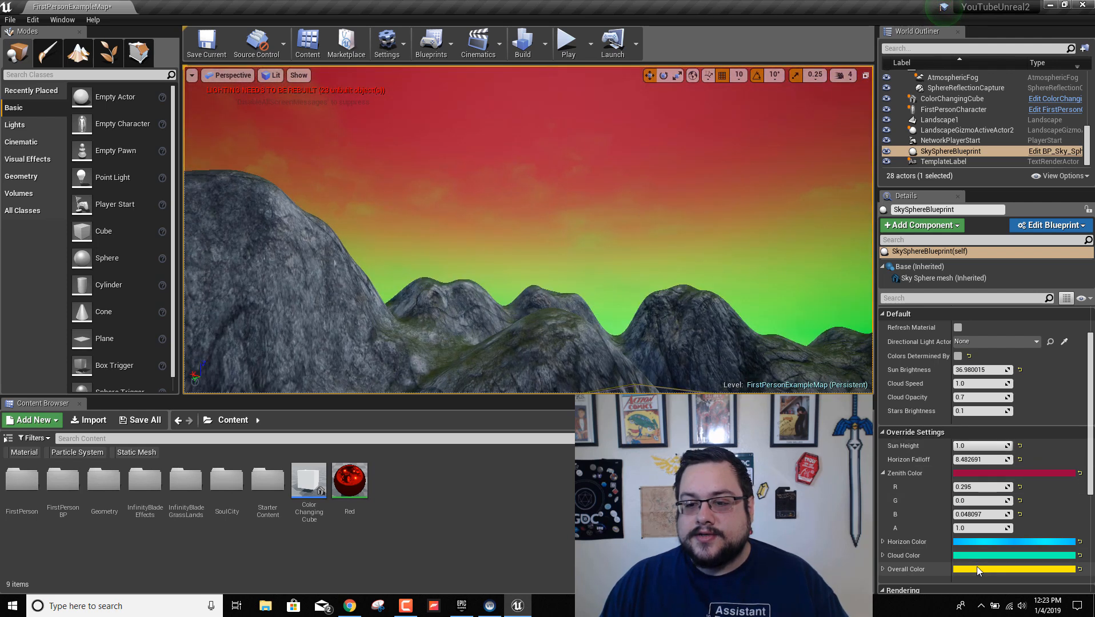
Change the sky sphere's Overall Color to a light periwinkle blue, hex sRGB 879FFFFF
left_click(977, 568)
mouse_move(772, 366)
left_mouse_down()
mouse_move(750, 365)
mouse_move(780, 382)
mouse_move(772, 351)
left_mouse_up()
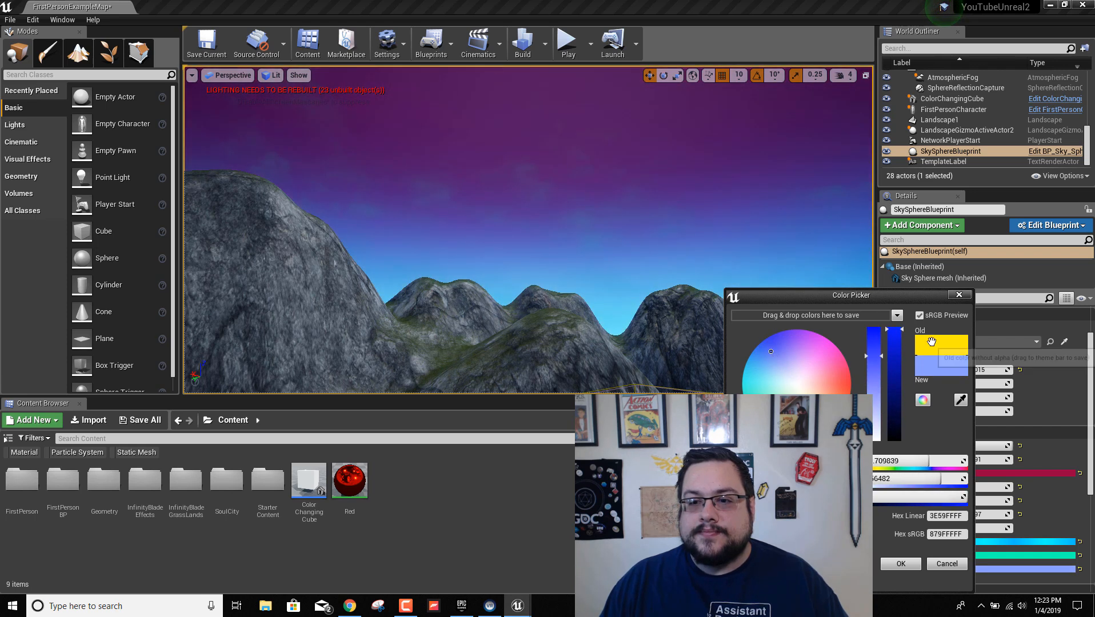
left_click(906, 564)
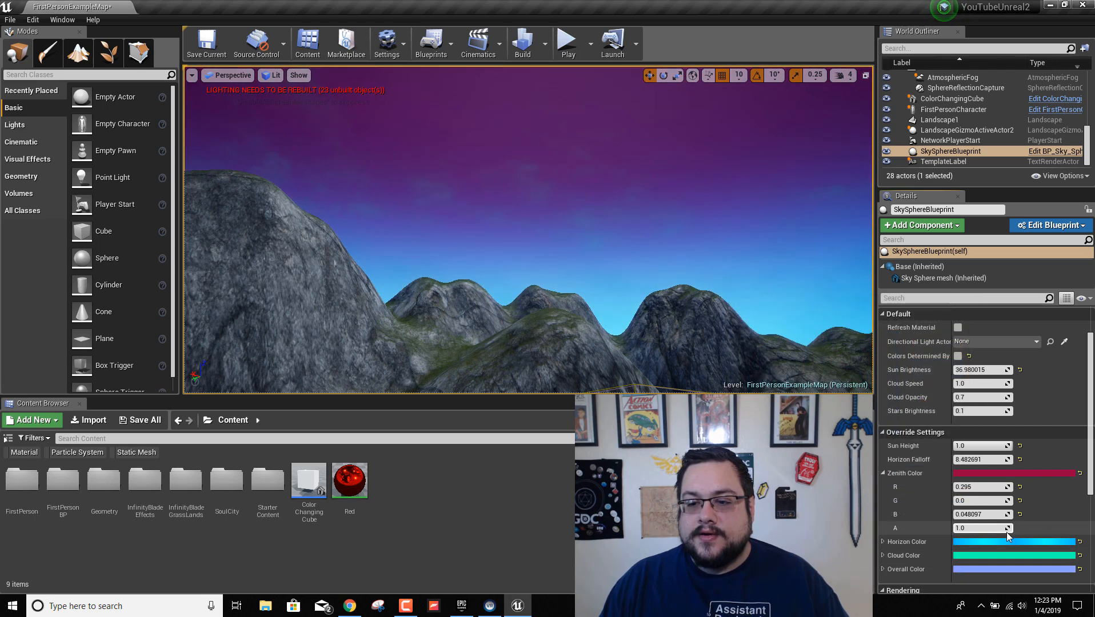
Change the sky sphere's Zenith Color to an orange-brown and raise the Horizon Falloff to about 28.56
left_click(968, 475)
left_click_drag(809, 384, 892, 421)
right_click_drag(672, 245, 798, 255)
left_click(891, 563)
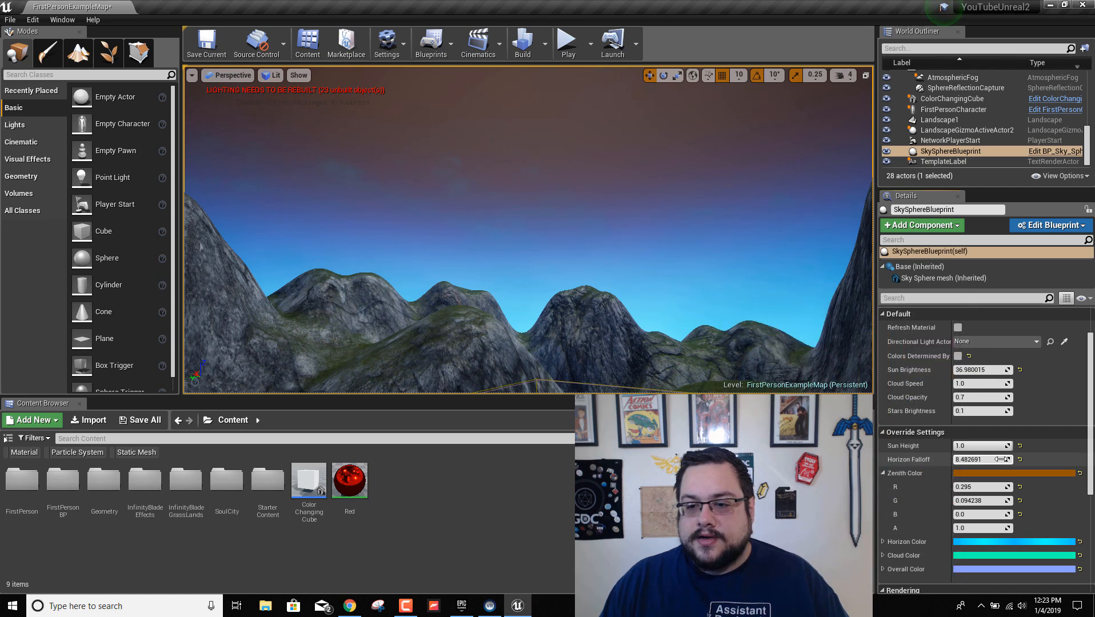
left_click_drag(981, 460, 1018, 460)
right_click_drag(794, 326, 846, 343)
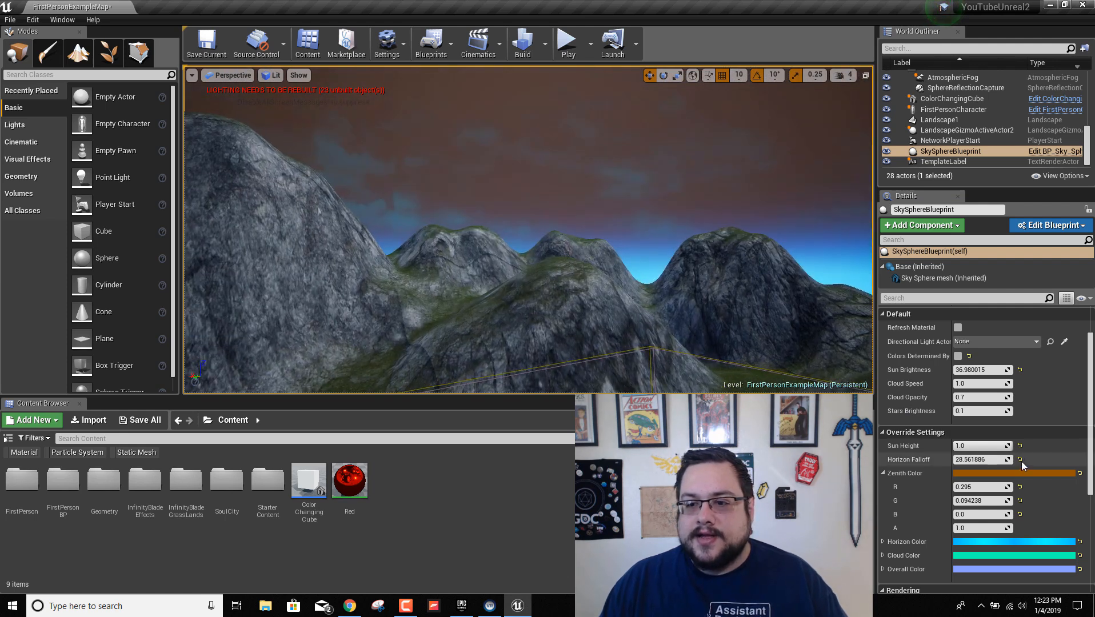
Lower the sky sphere's Sun Height to about 0.12 and raise the Sun Brightness to about 4411.68
left_click_drag(984, 446, 956, 445)
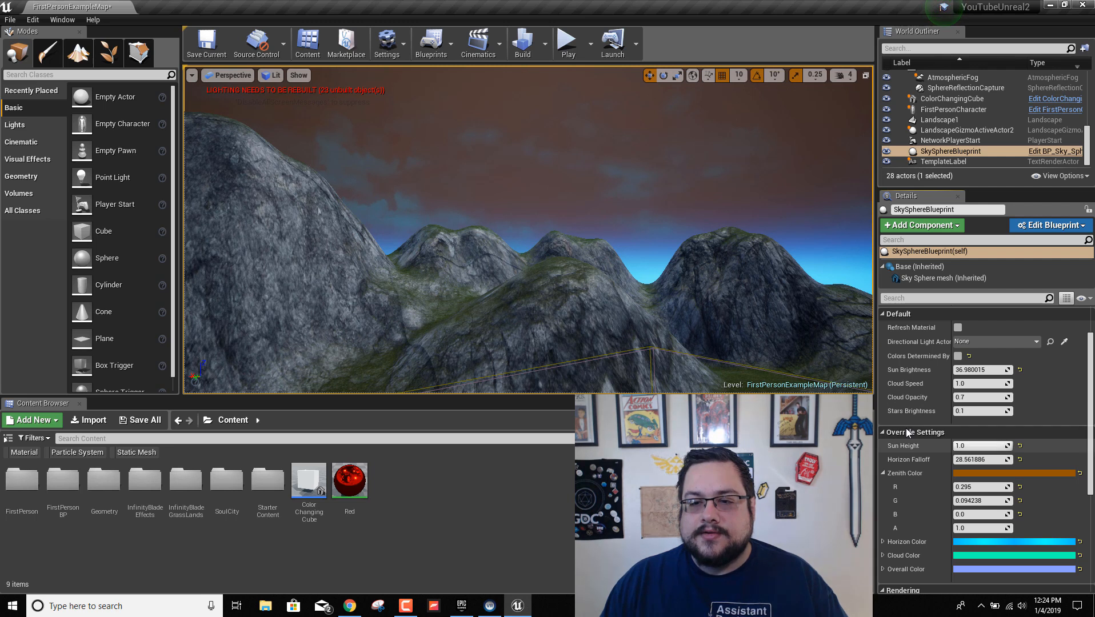
right_click_drag(840, 355, 824, 229)
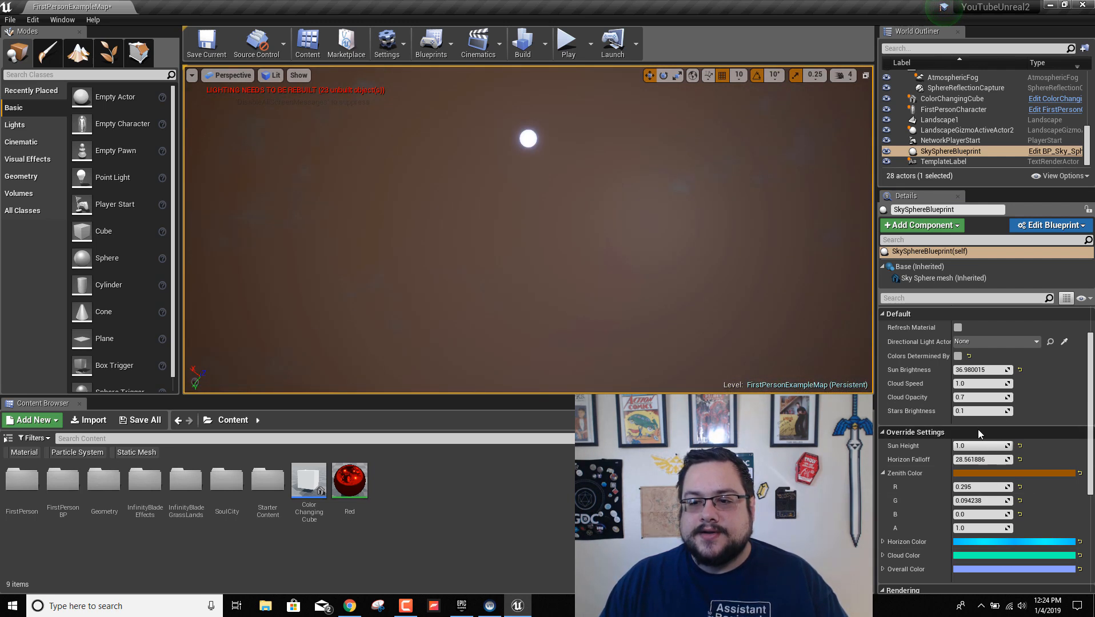
left_click_drag(979, 446, 966, 446)
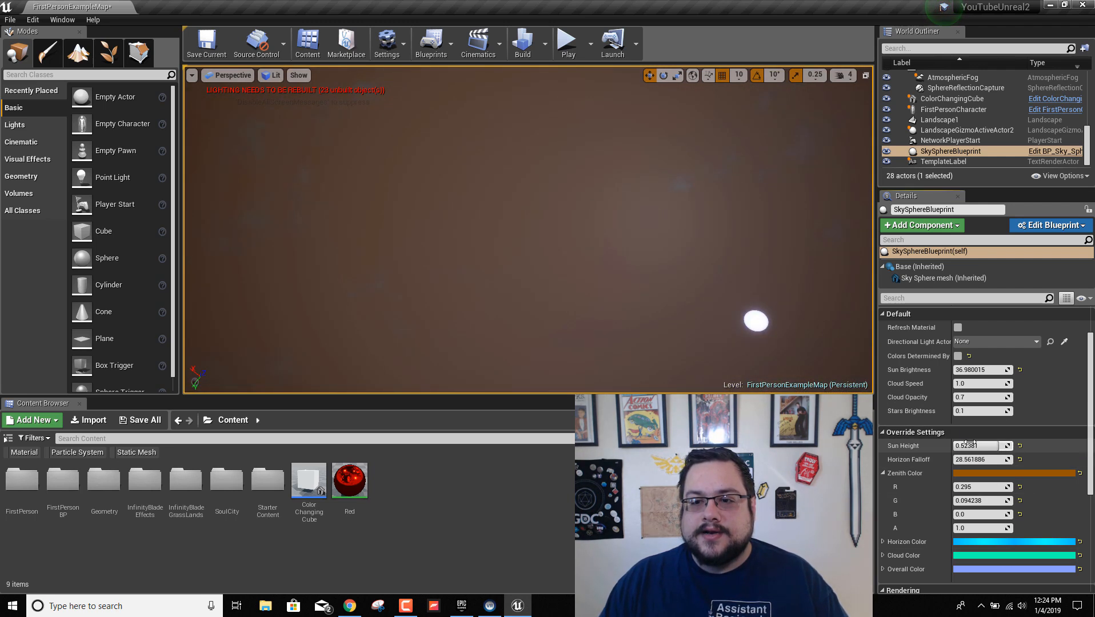
right_click_drag(784, 367, 809, 445)
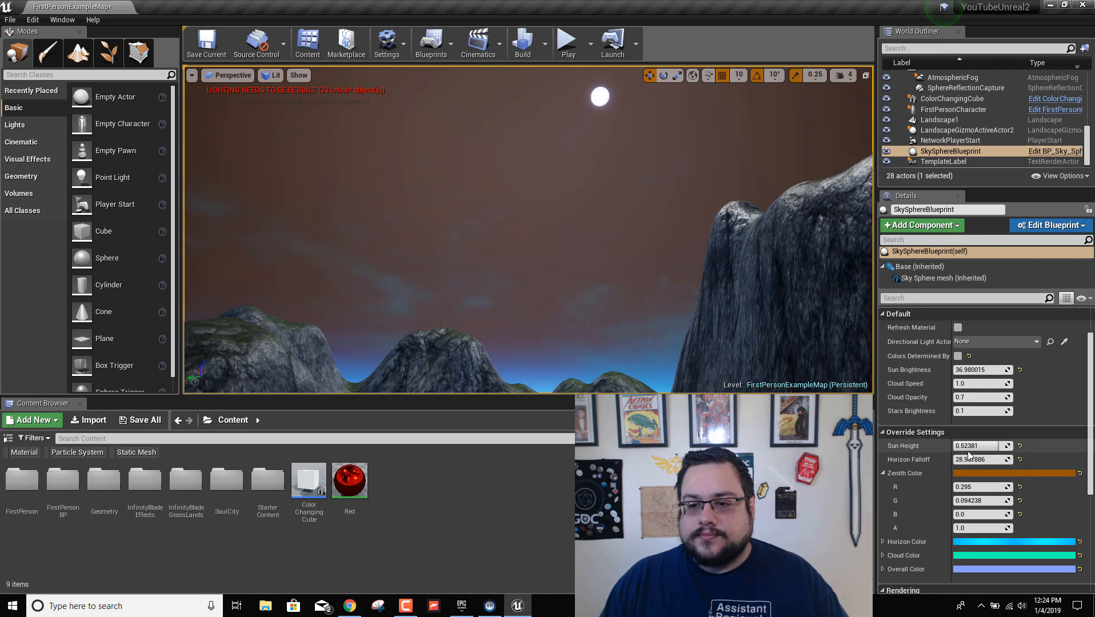
left_click_drag(980, 446, 963, 446)
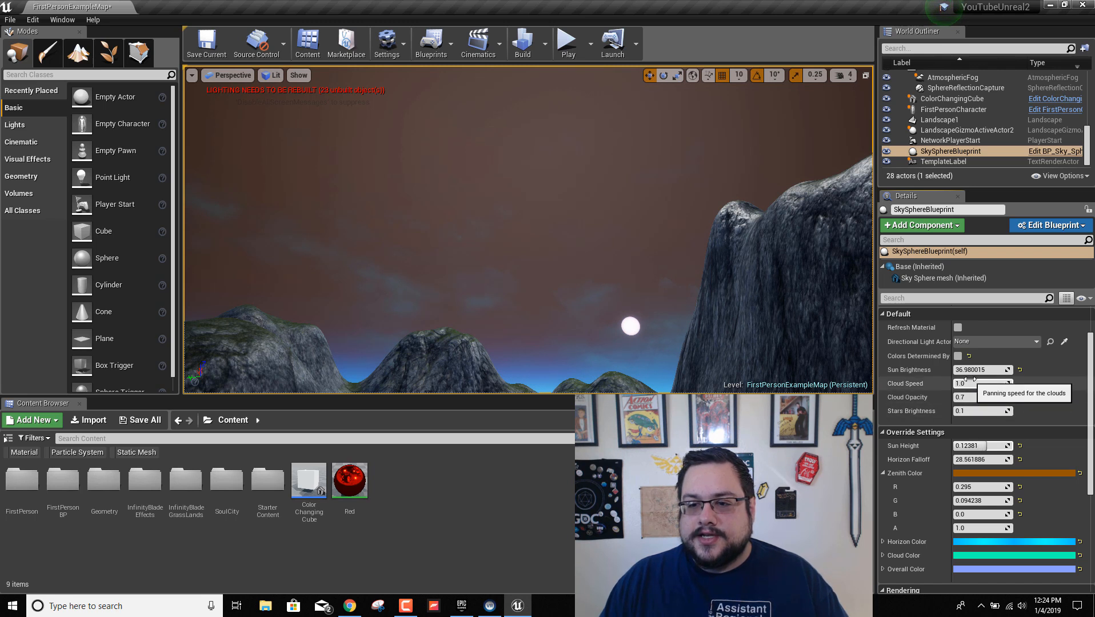
left_click_drag(980, 370, 1059, 370)
right_click_drag(579, 232, 523, 251)
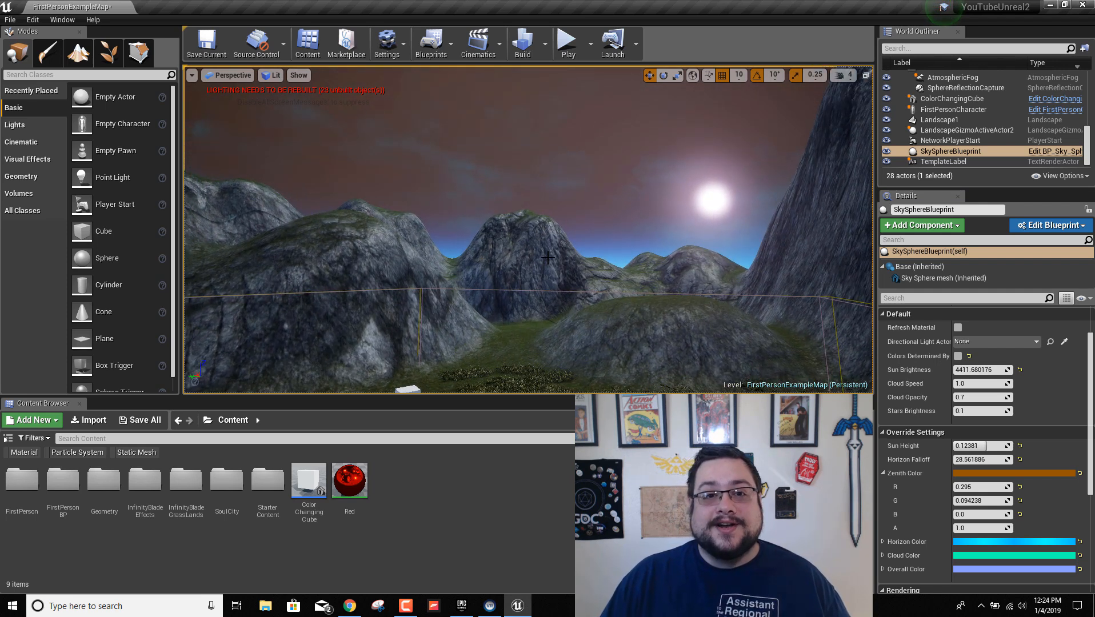
scroll(1049, 429, "down", 2)
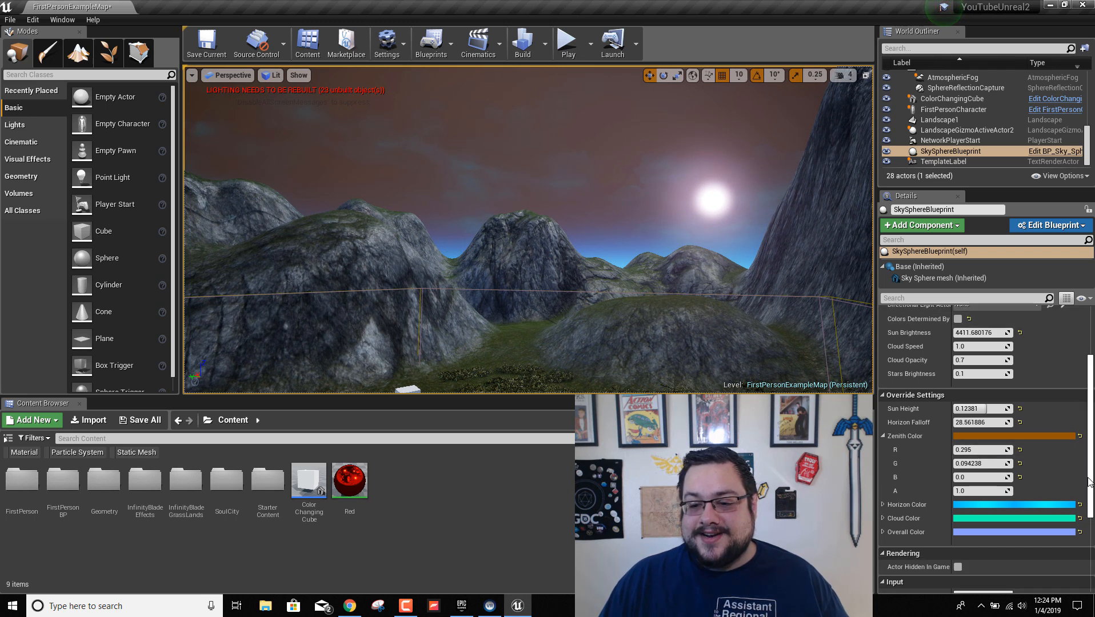
scroll(1068, 424, "down", 5)
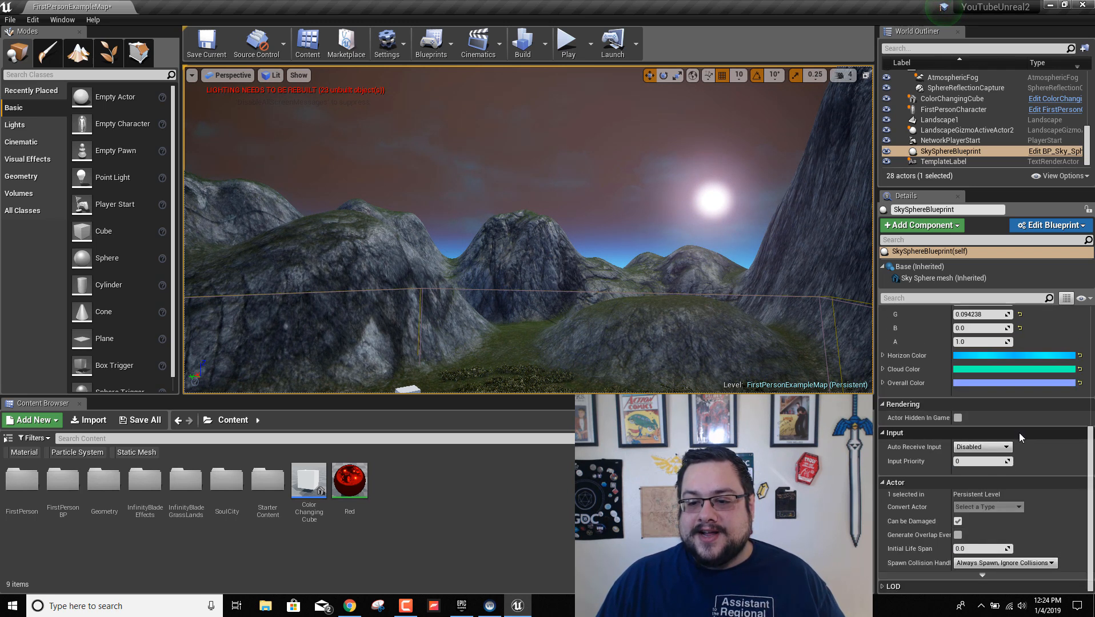
scroll(1025, 433, "up", 8)
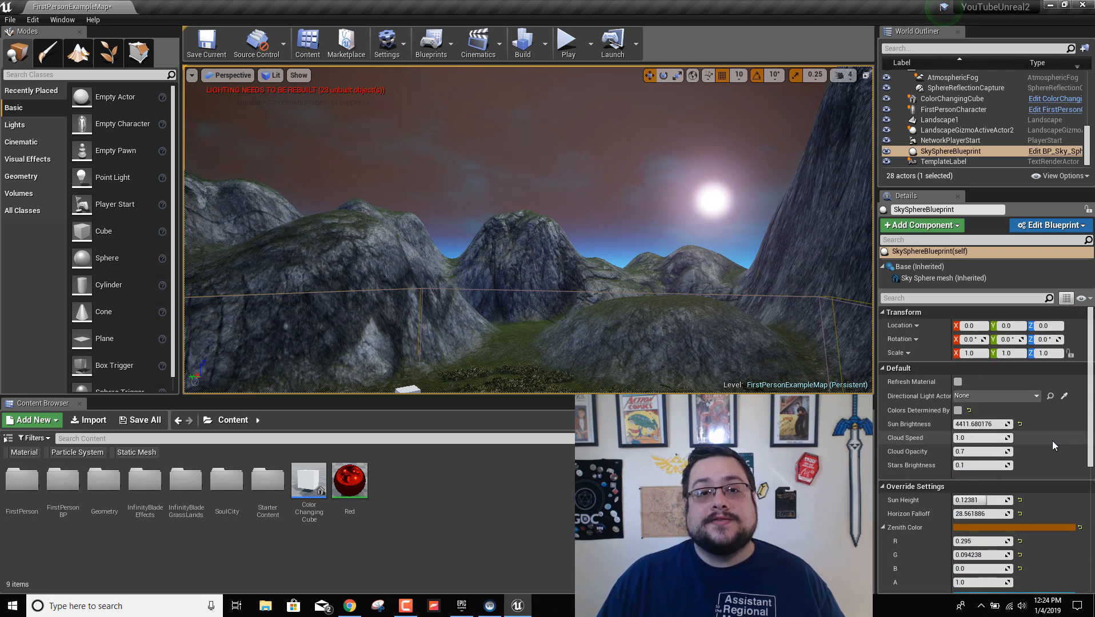